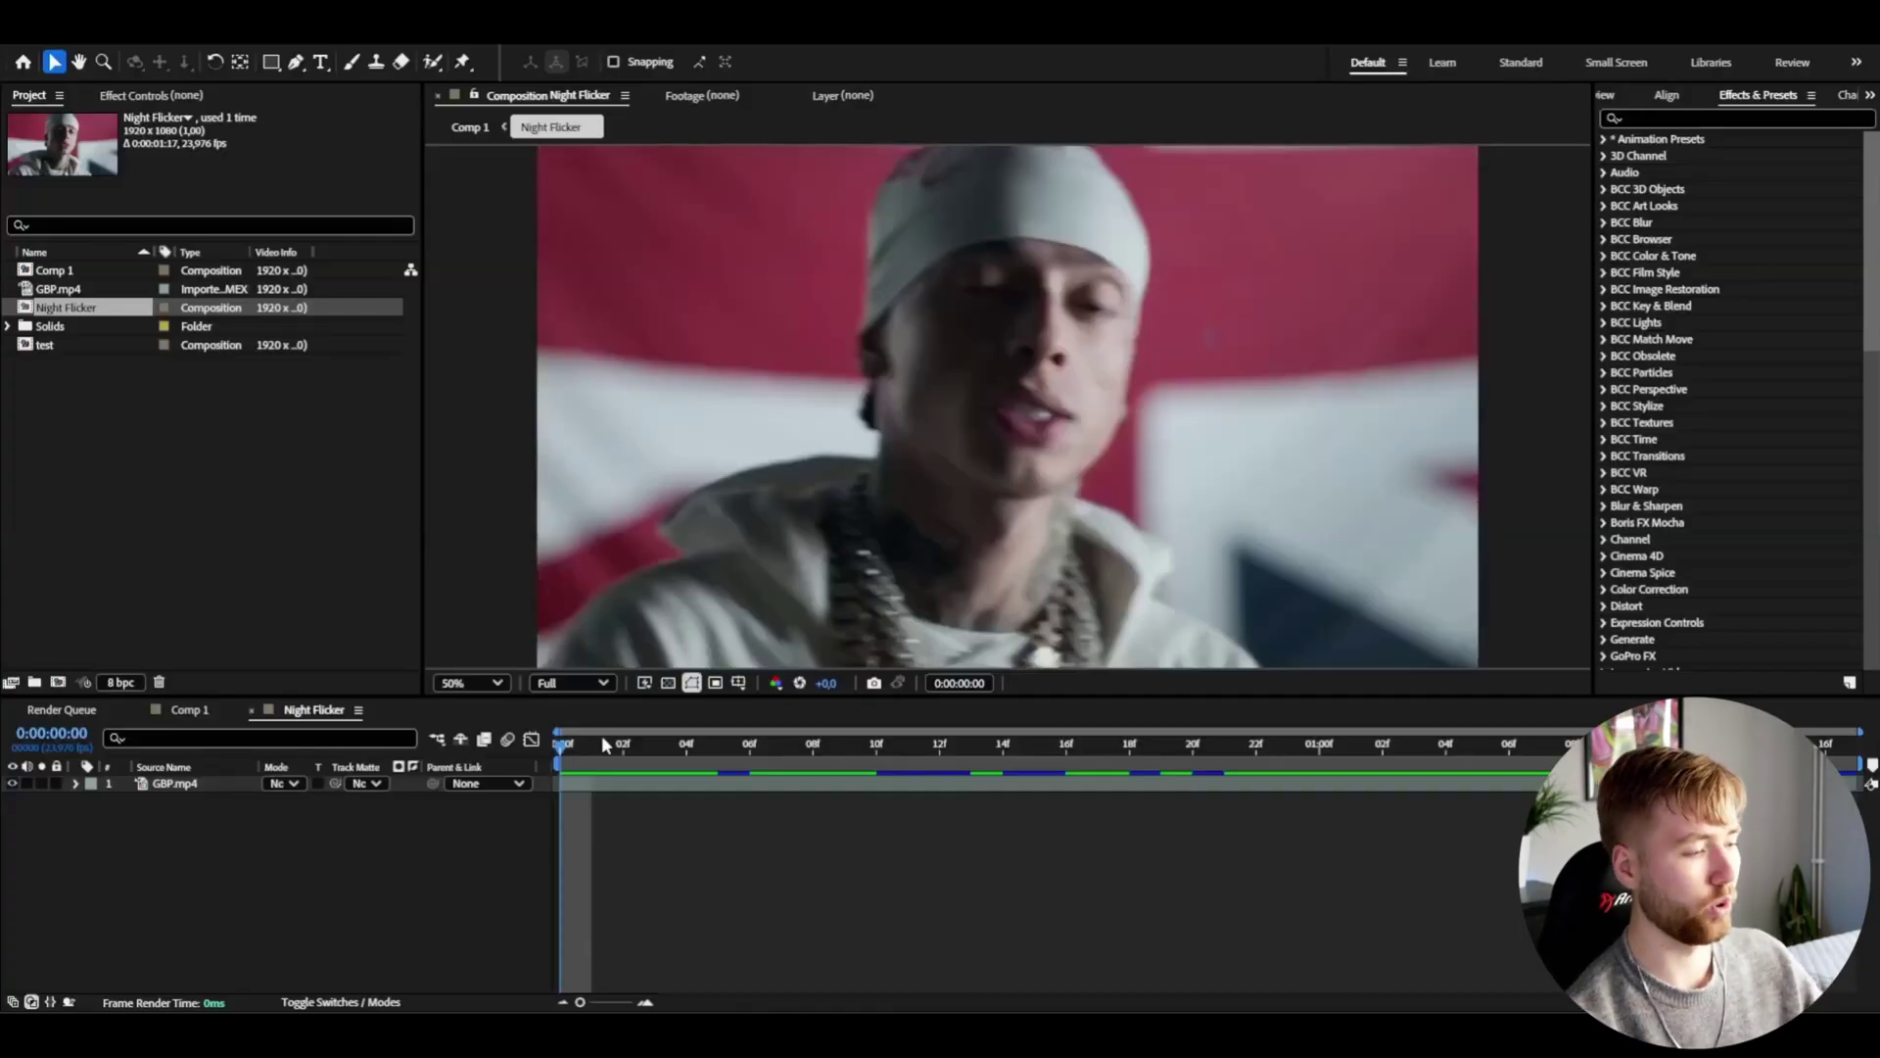
# Add an adjustment layer above the GBP.mp4 clip and apply the CC Vignette effect to it.
pyautogui.moveTo(567, 749); pyautogui.dragTo(1112, 725)
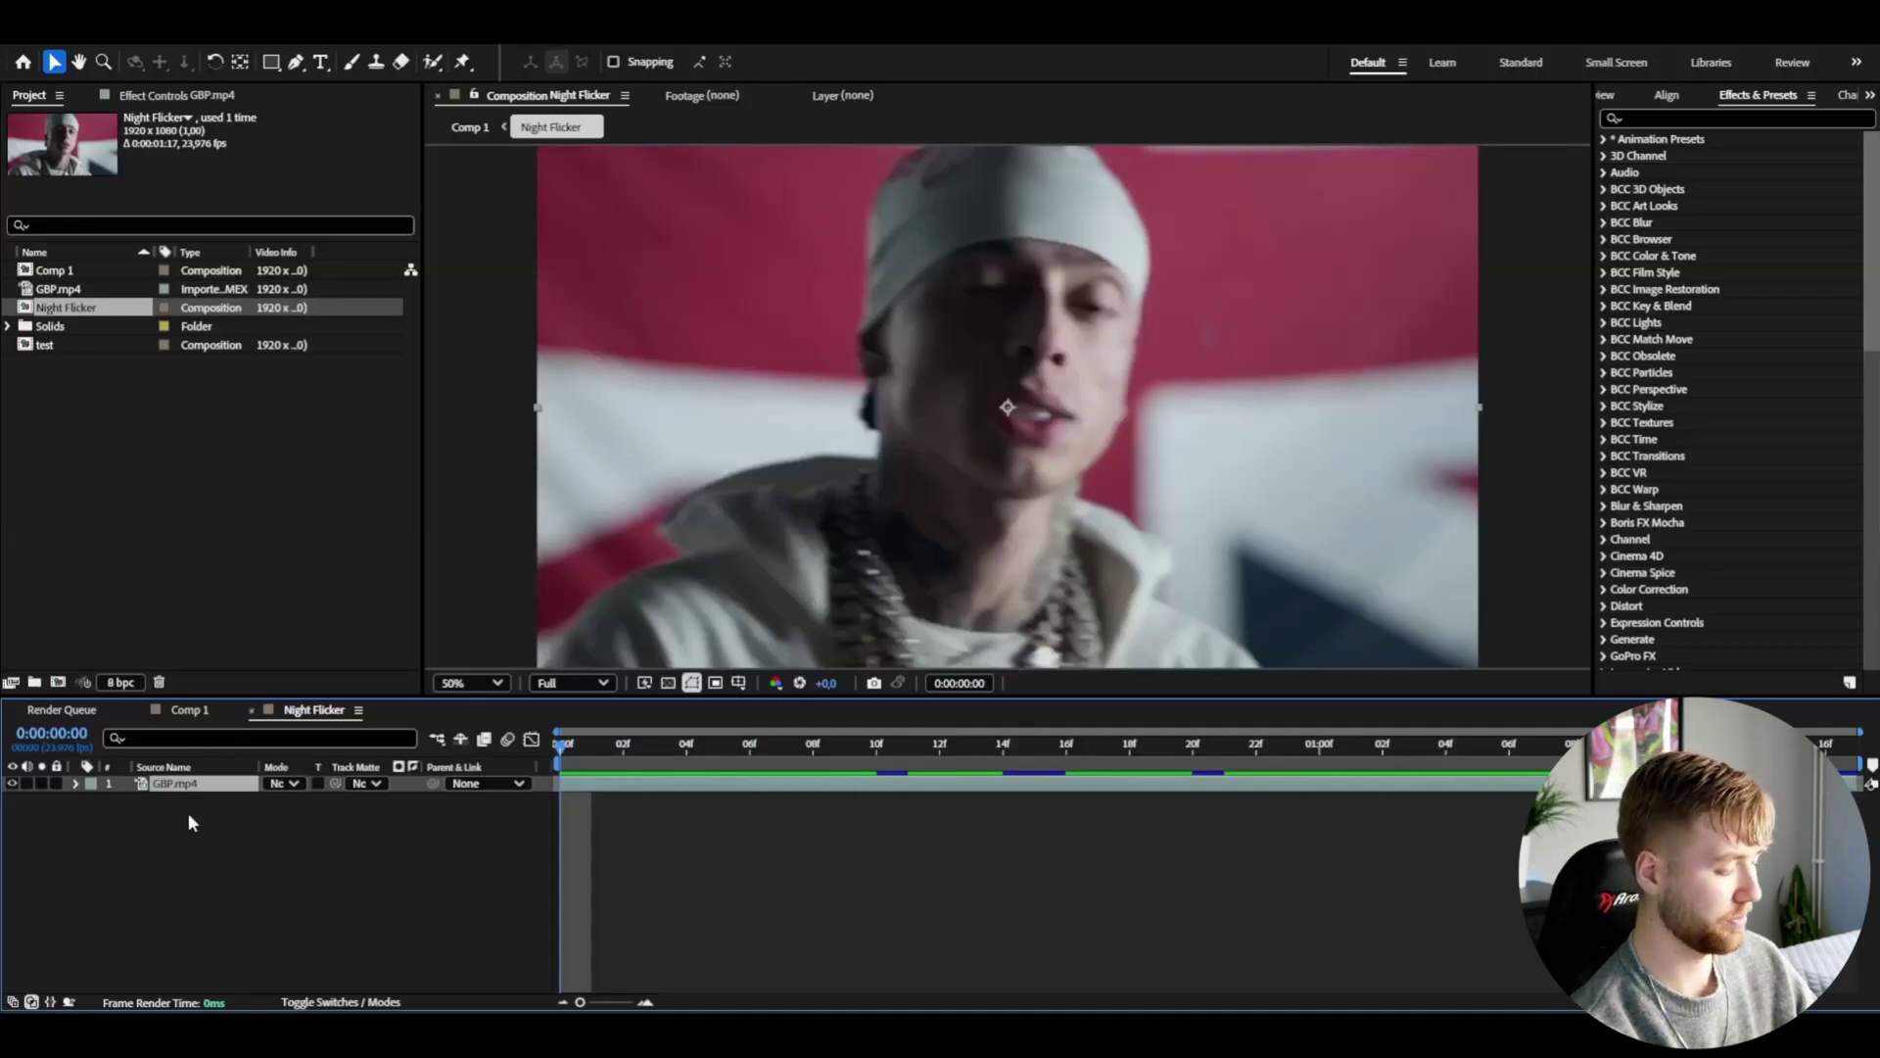
pyautogui.hotkey('ctrl', 'alt', 'y')
pyautogui.press('space')
pyautogui.press('space')
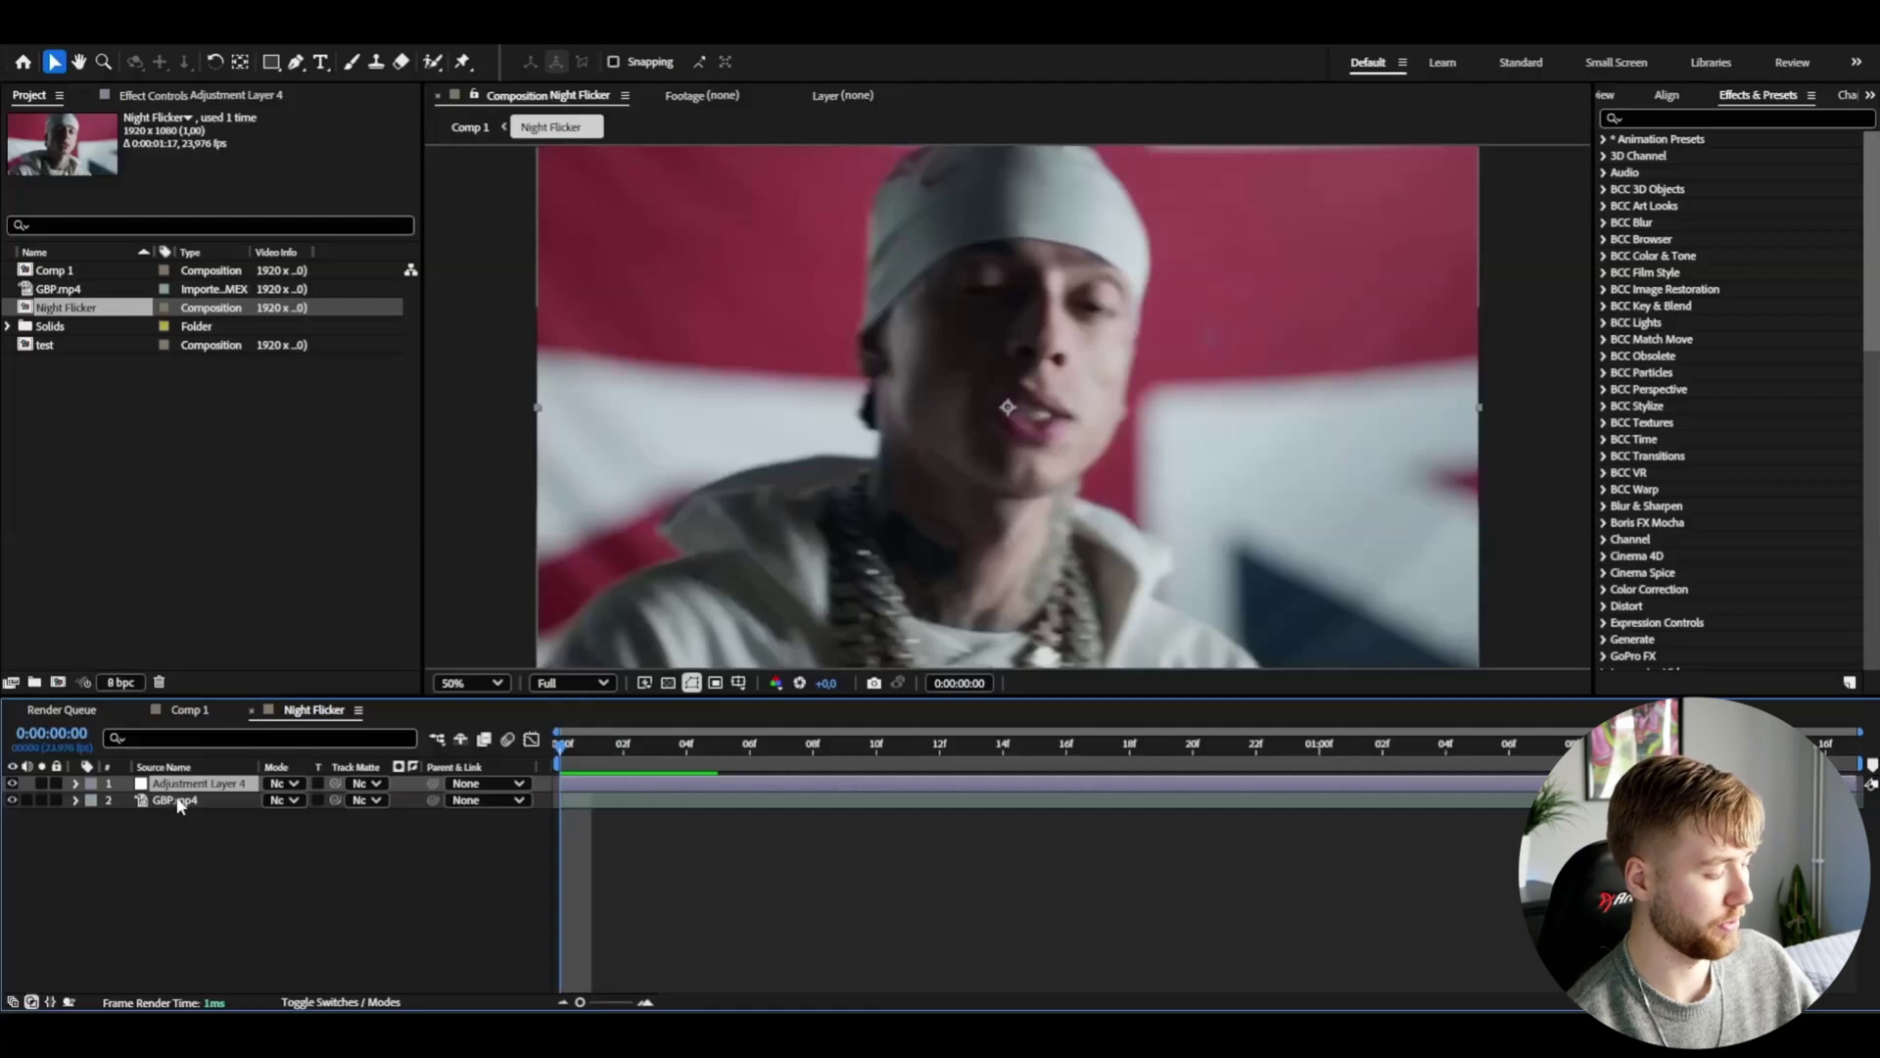
pyautogui.hotkey('ctrl', 'space')
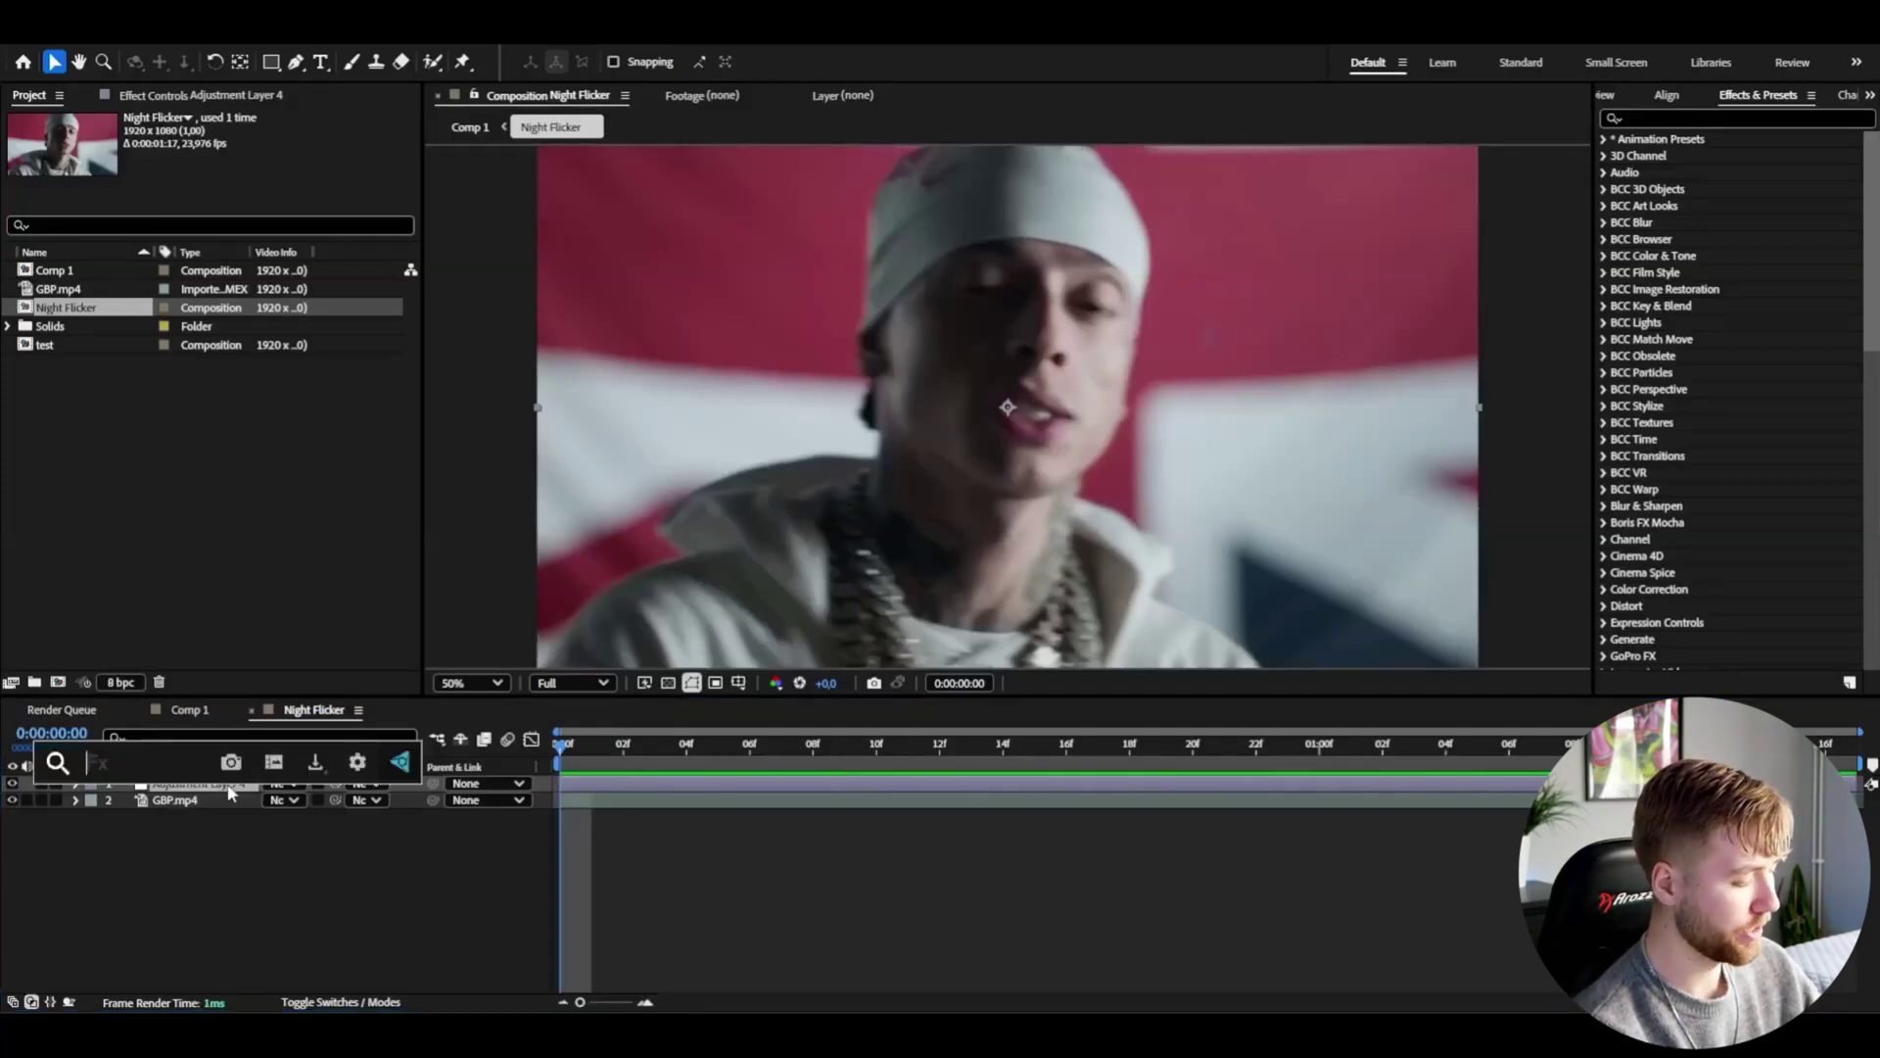
pyautogui.write('vignette')
pyautogui.press('Return')
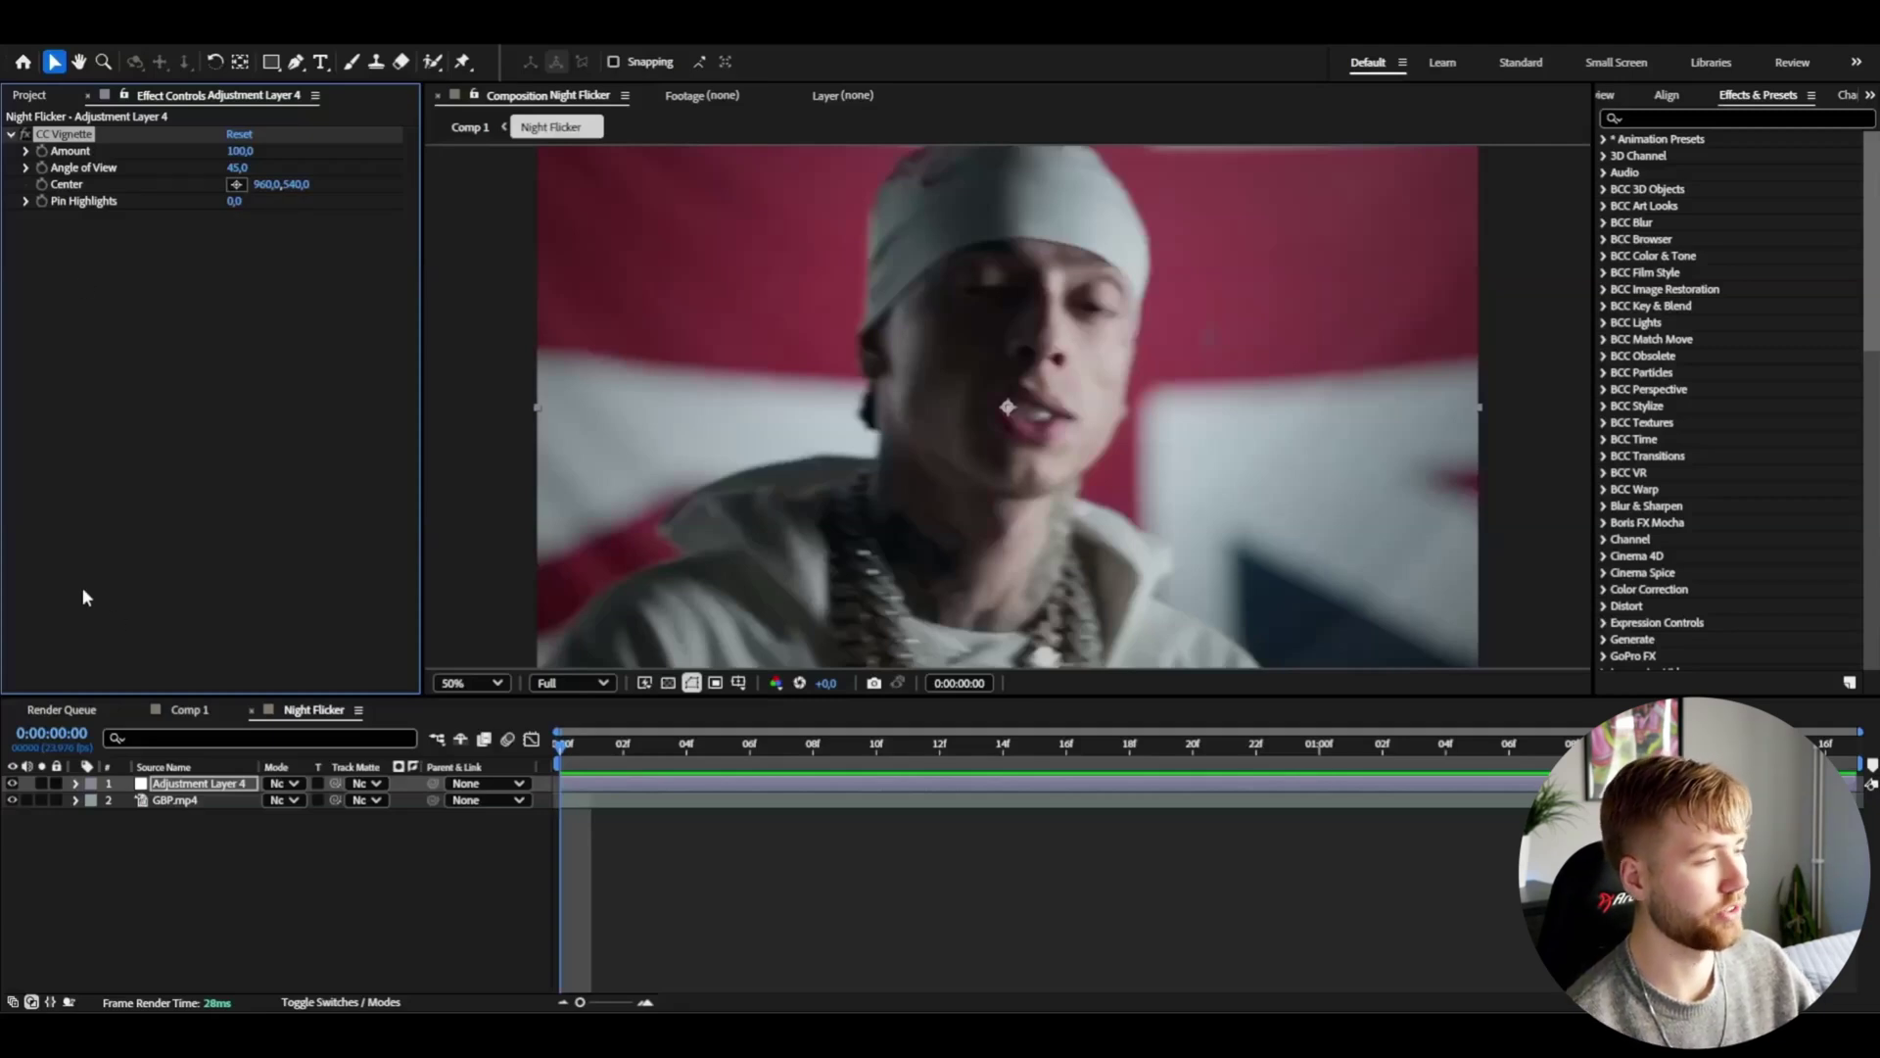
# Add the Noise effect to the adjustment layer with the amount of noise set to 30%, and preview the result.
pyautogui.hotkey('ctrl', 'space')
pyautogui.write('noise')
pyautogui.press('Return')
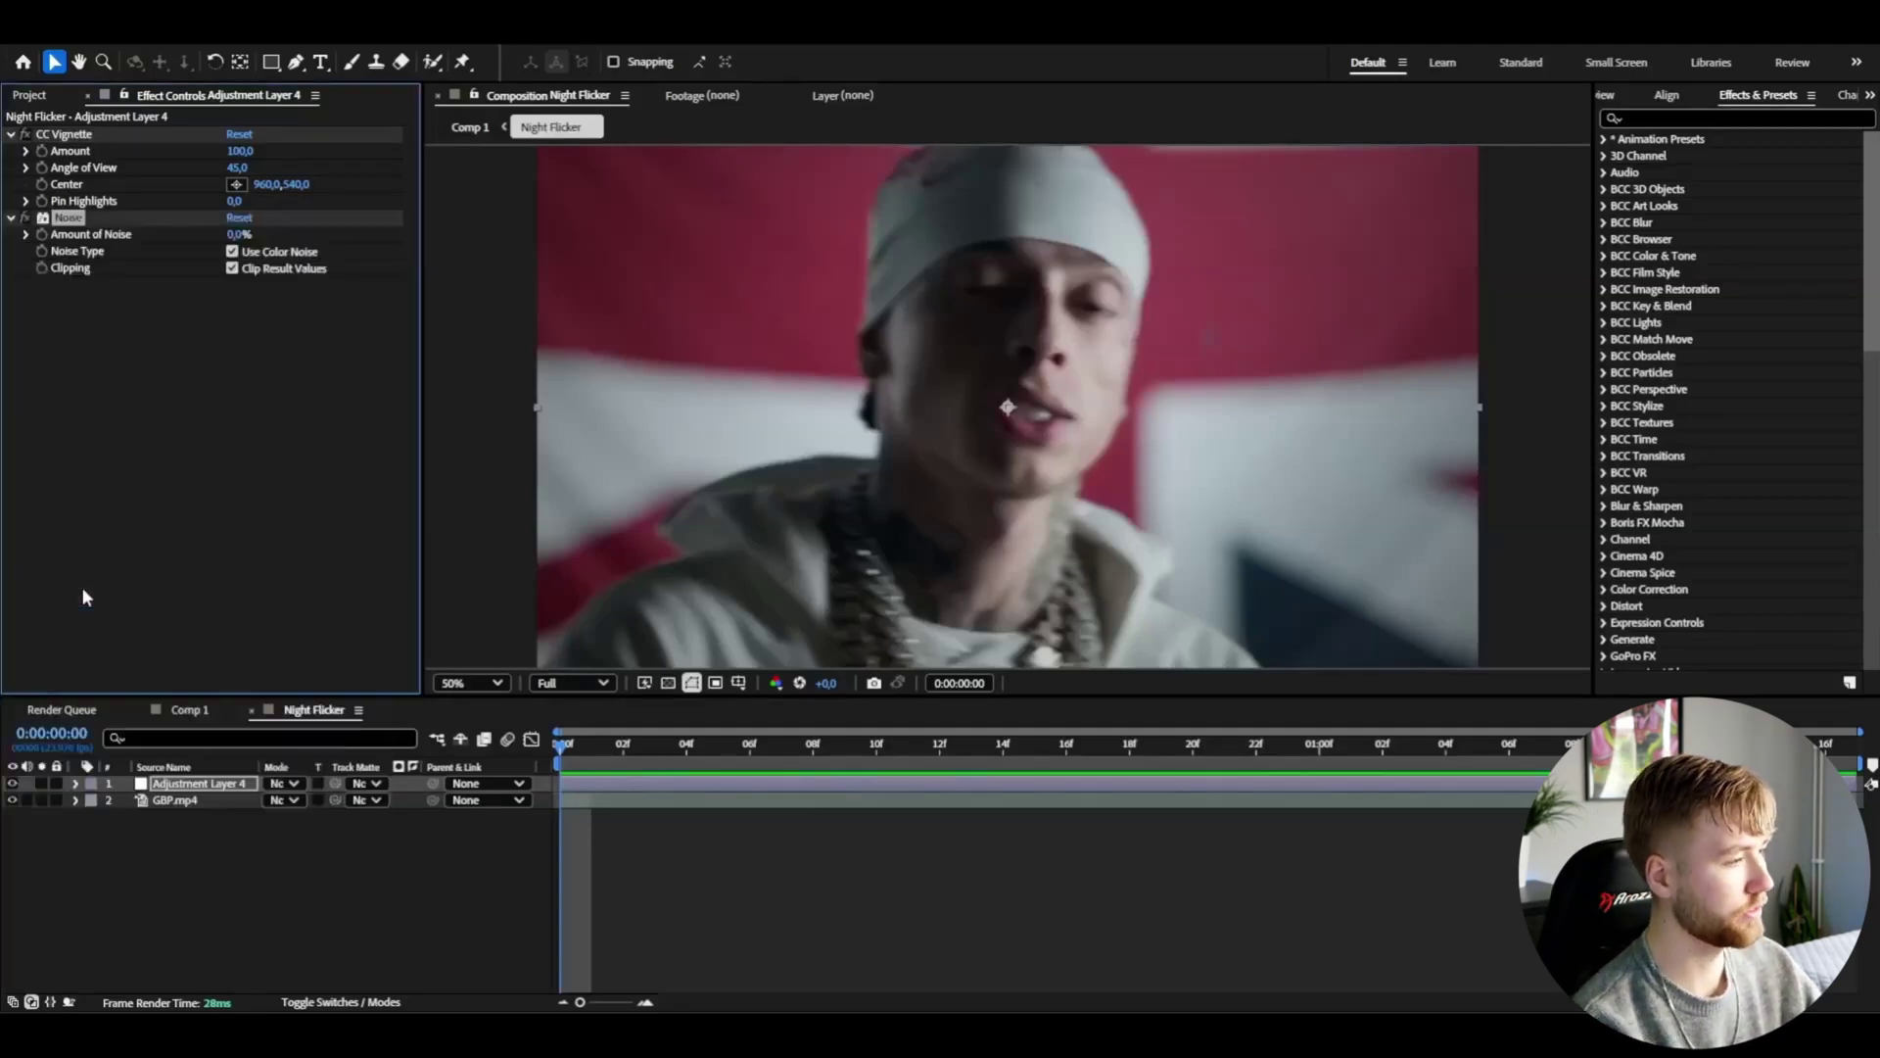
pyautogui.write('30')
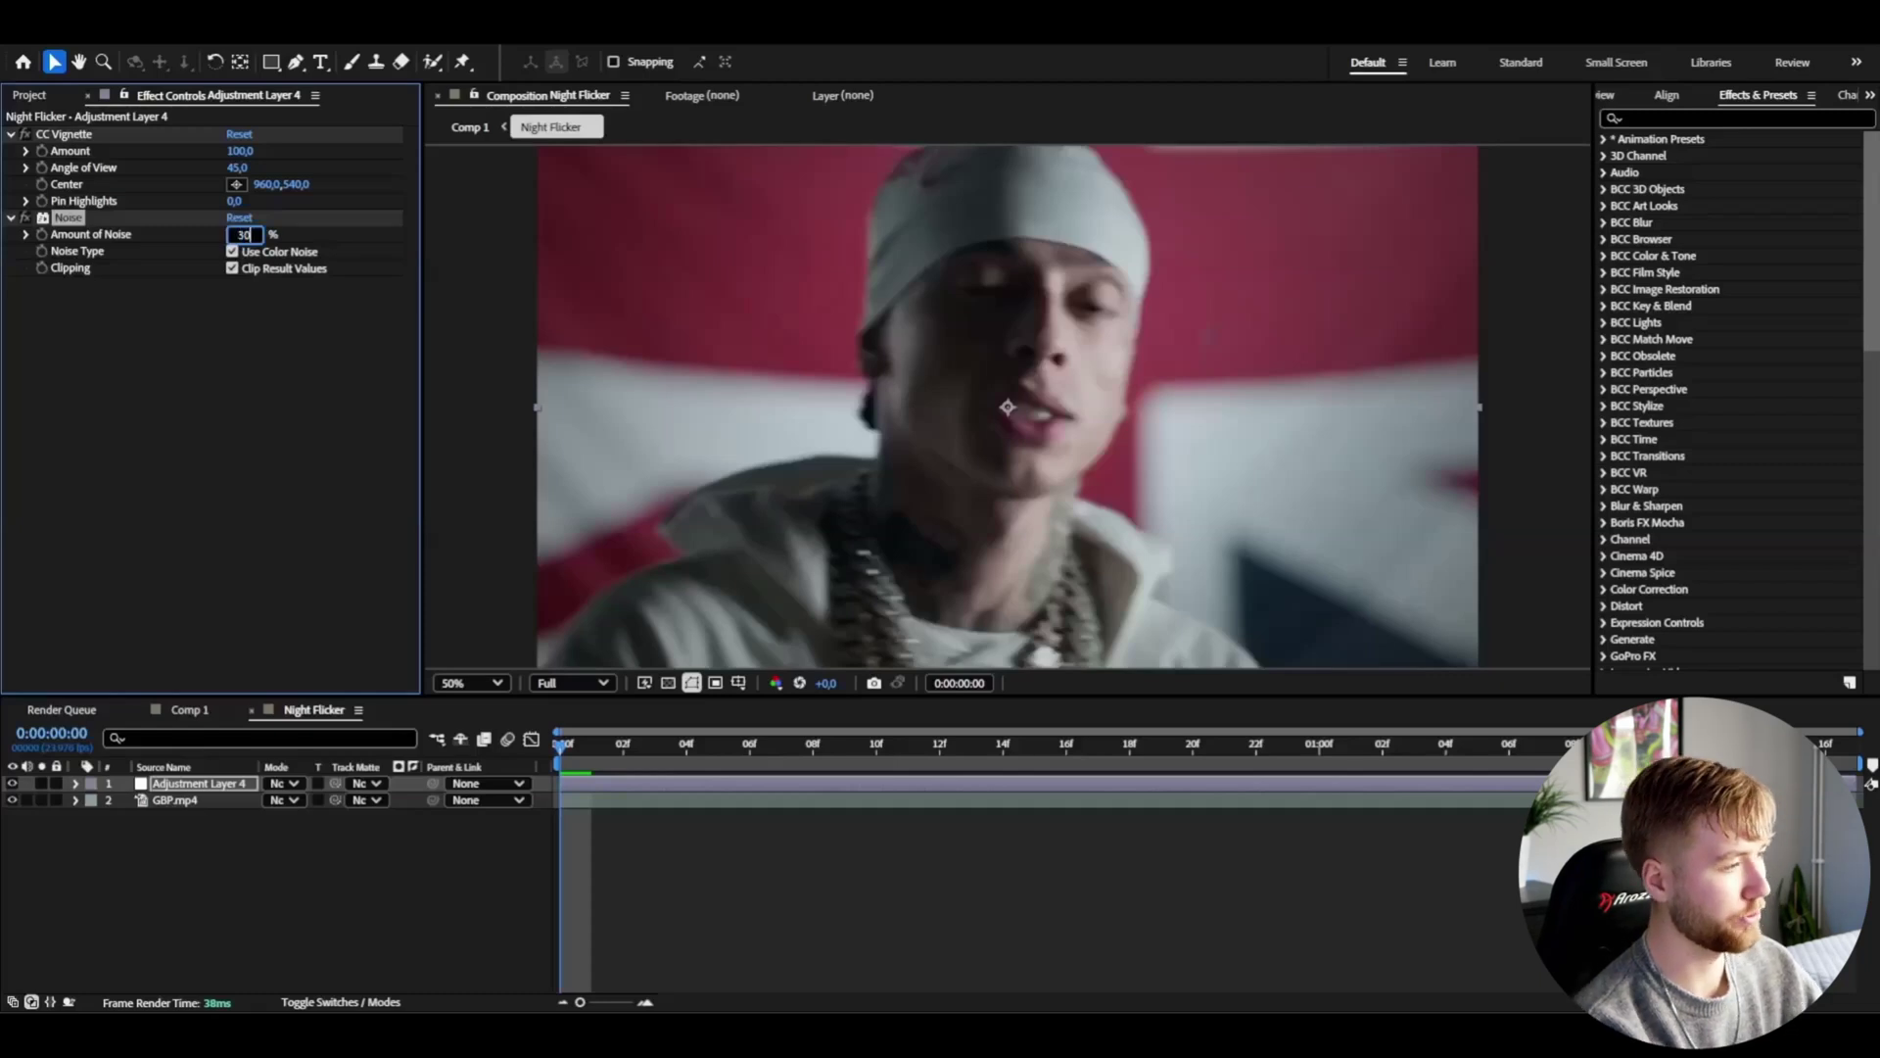
pyautogui.press('Return')
pyautogui.press('space')
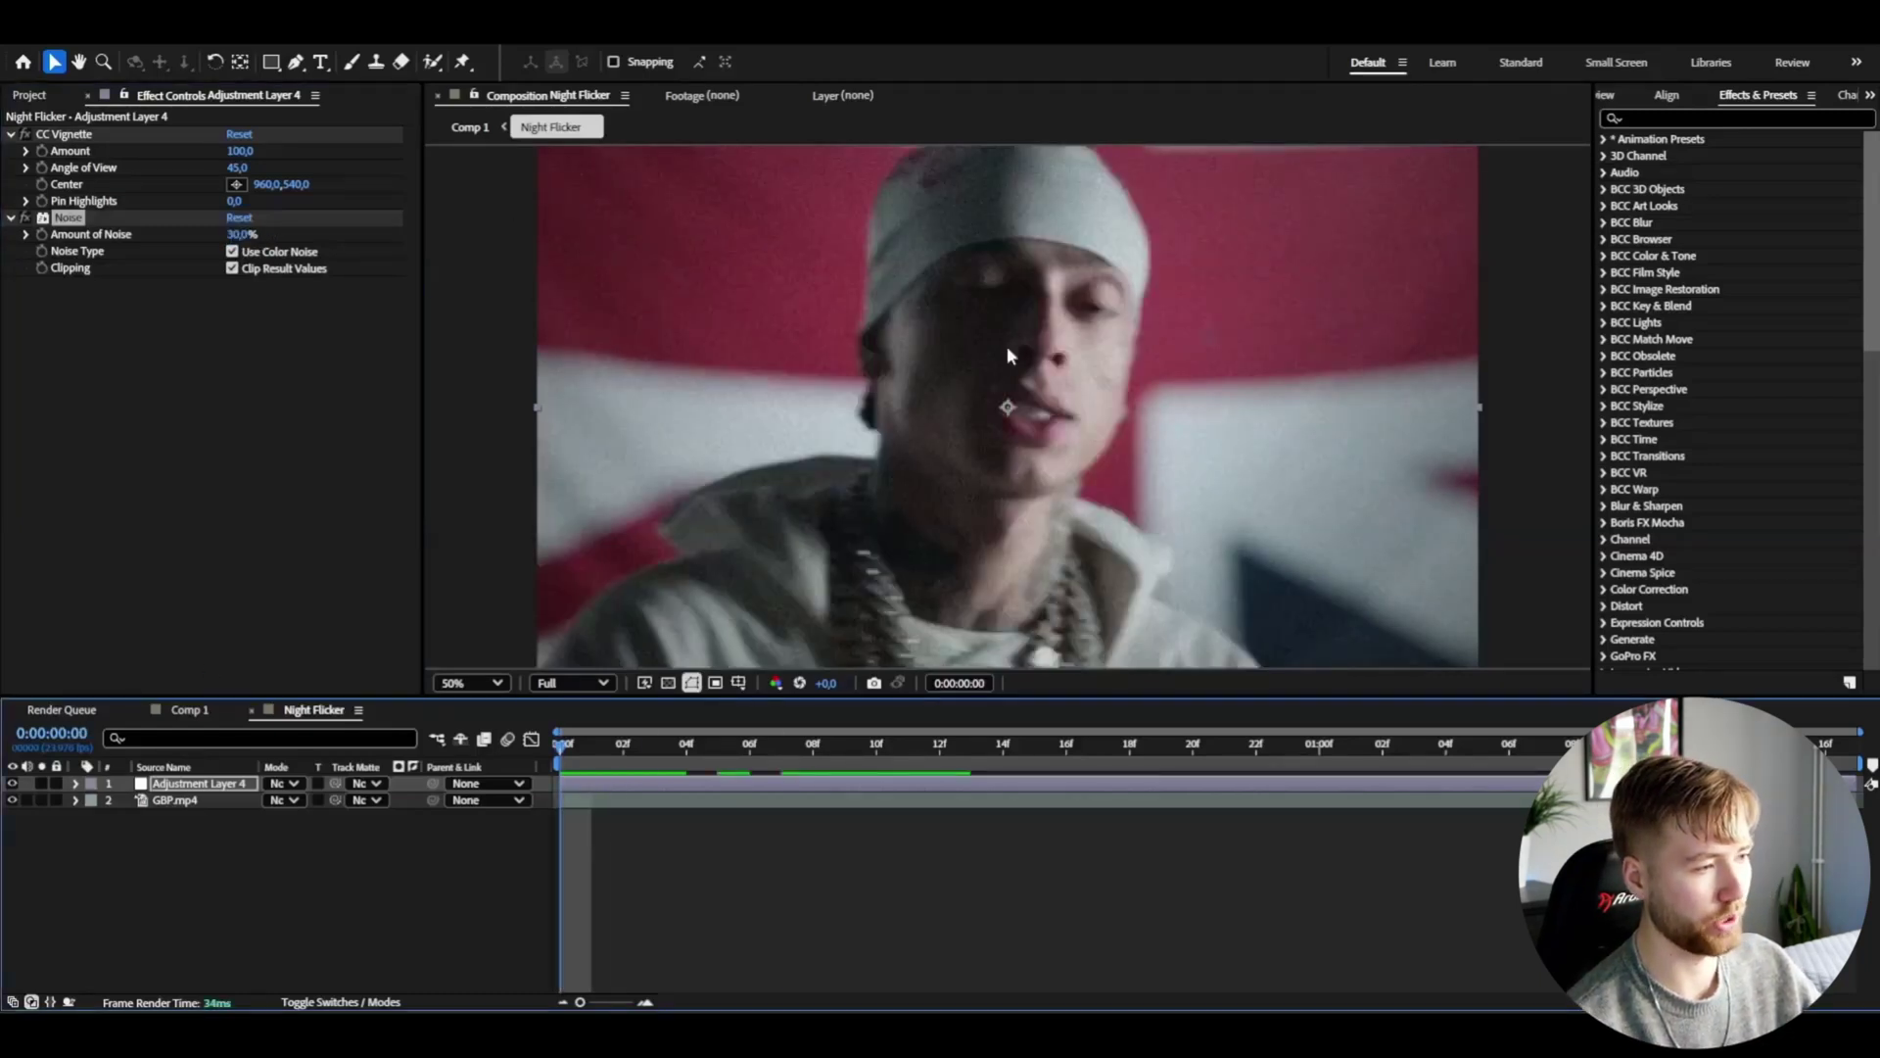
# Apply the S_TimeWarpRGB effect to the adjustment layer and check the colour-shifted frames along the timeline.
pyautogui.hotkey('ctrl', 'space')
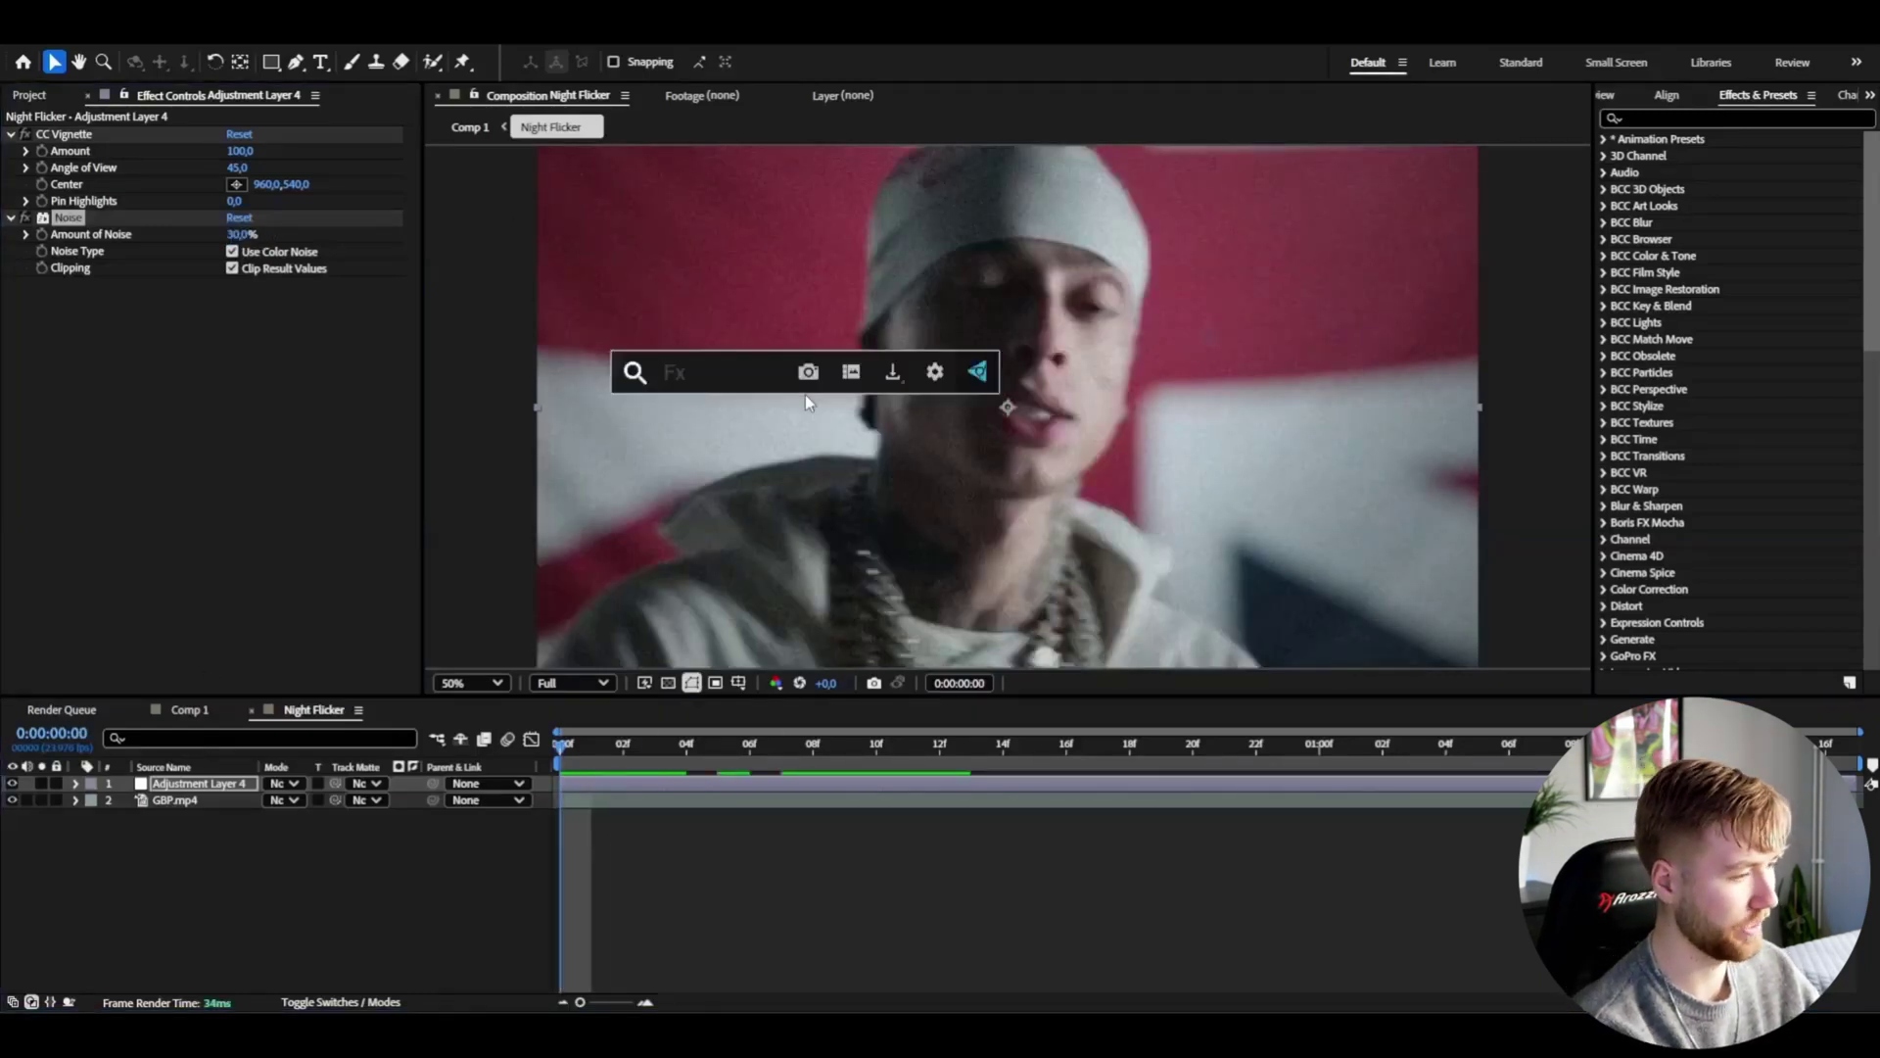
pyautogui.write('time')
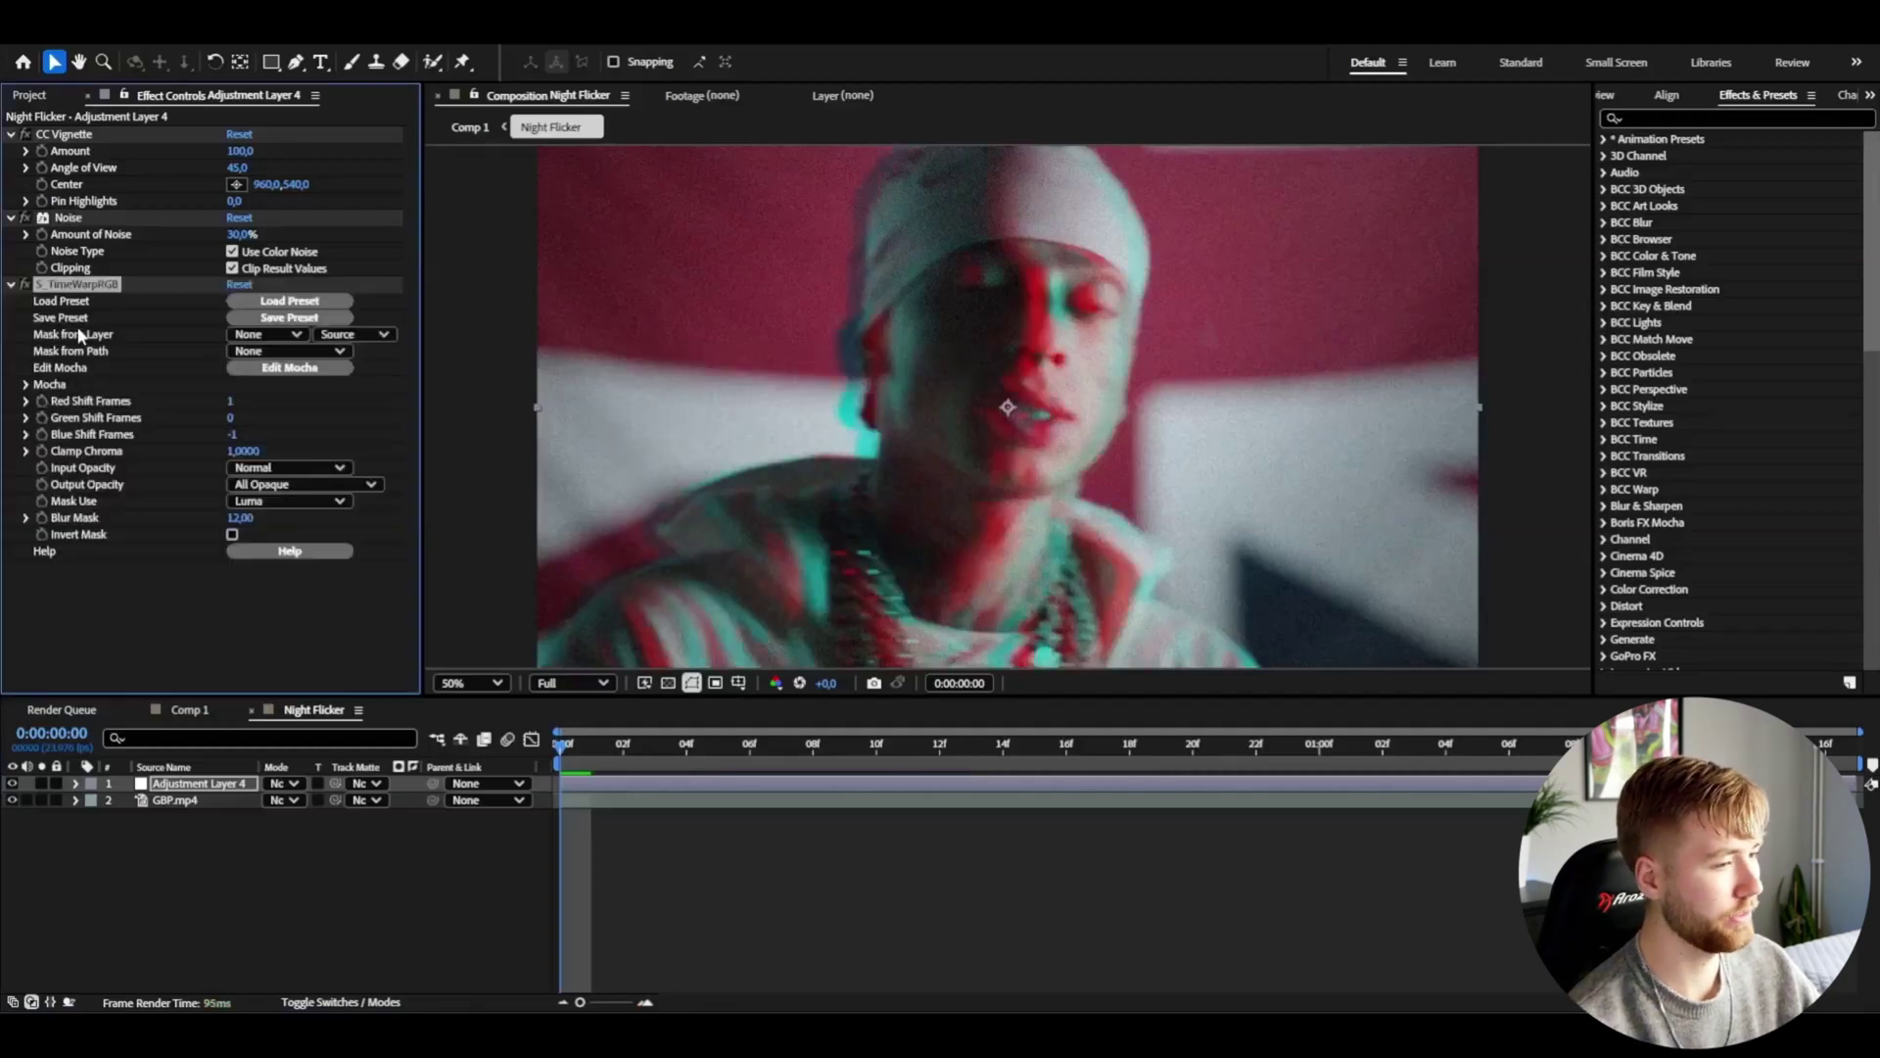
pyautogui.moveTo(592, 745); pyautogui.dragTo(527, 739)
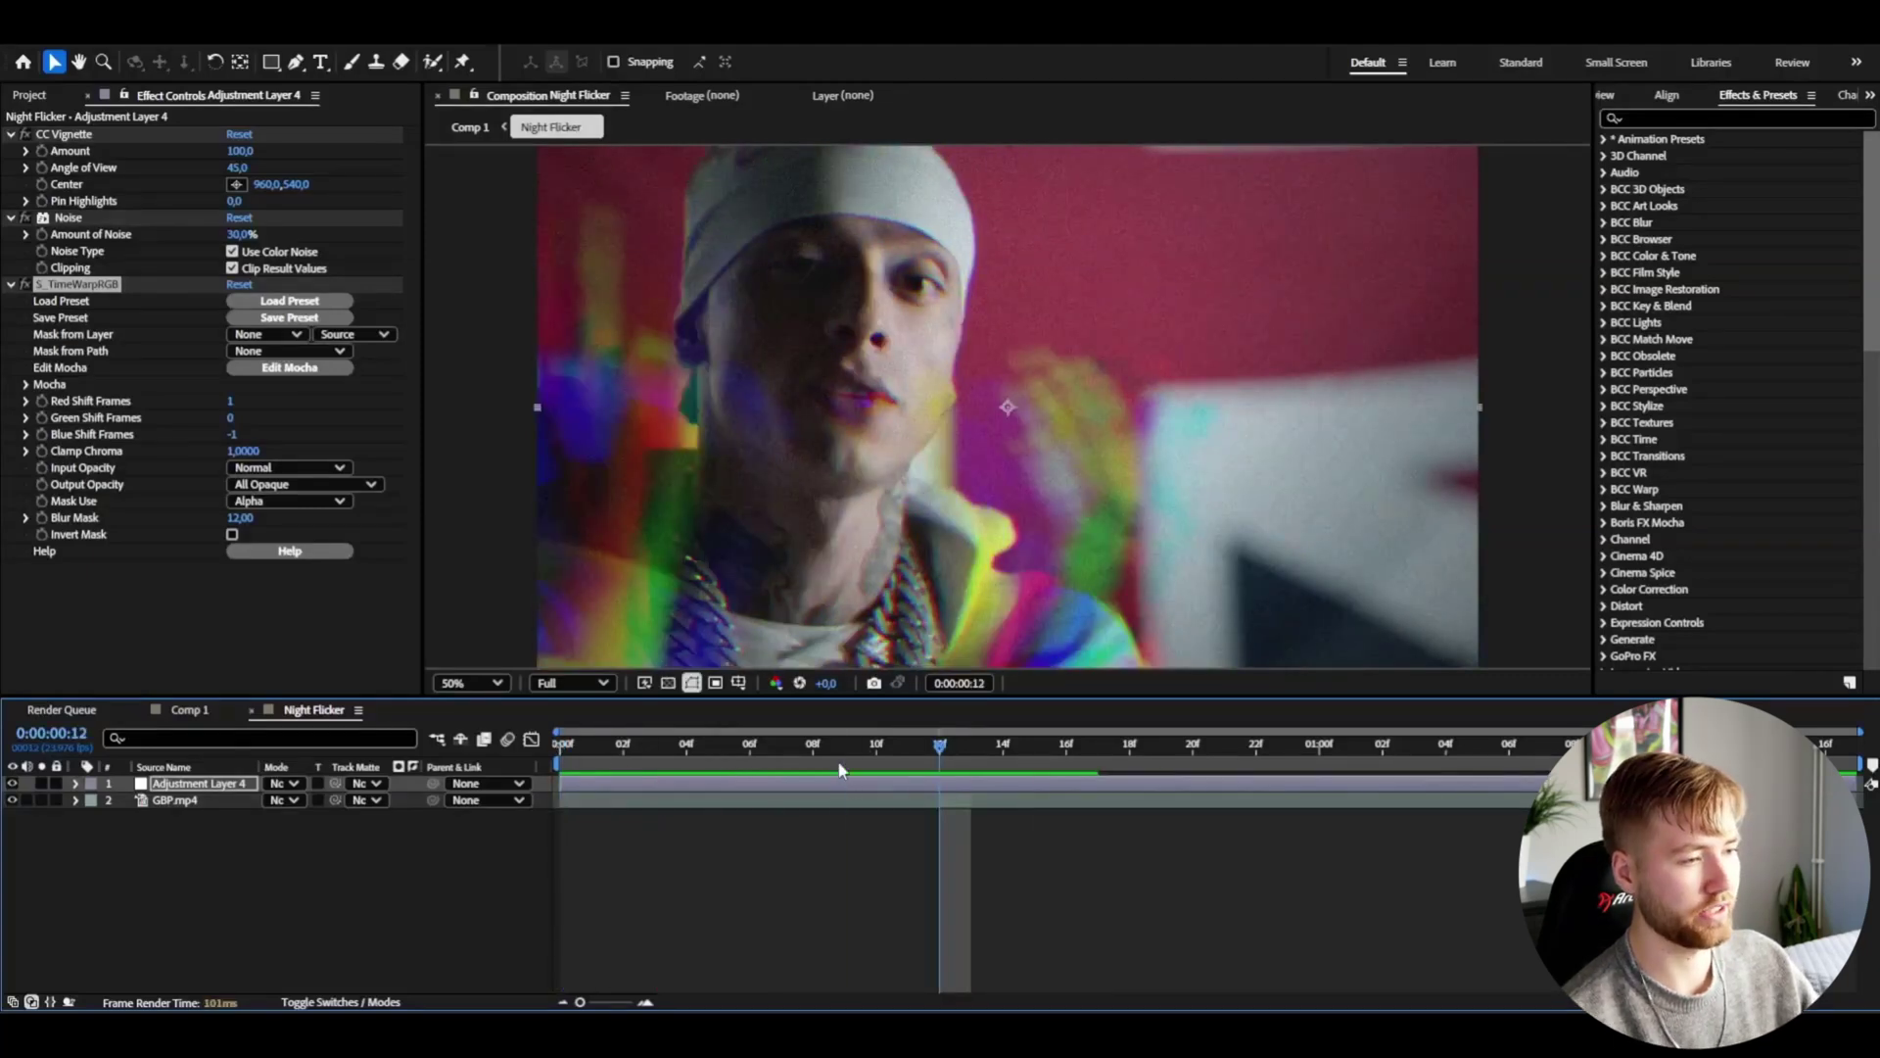
pyautogui.moveTo(839, 770); pyautogui.dragTo(720, 770)
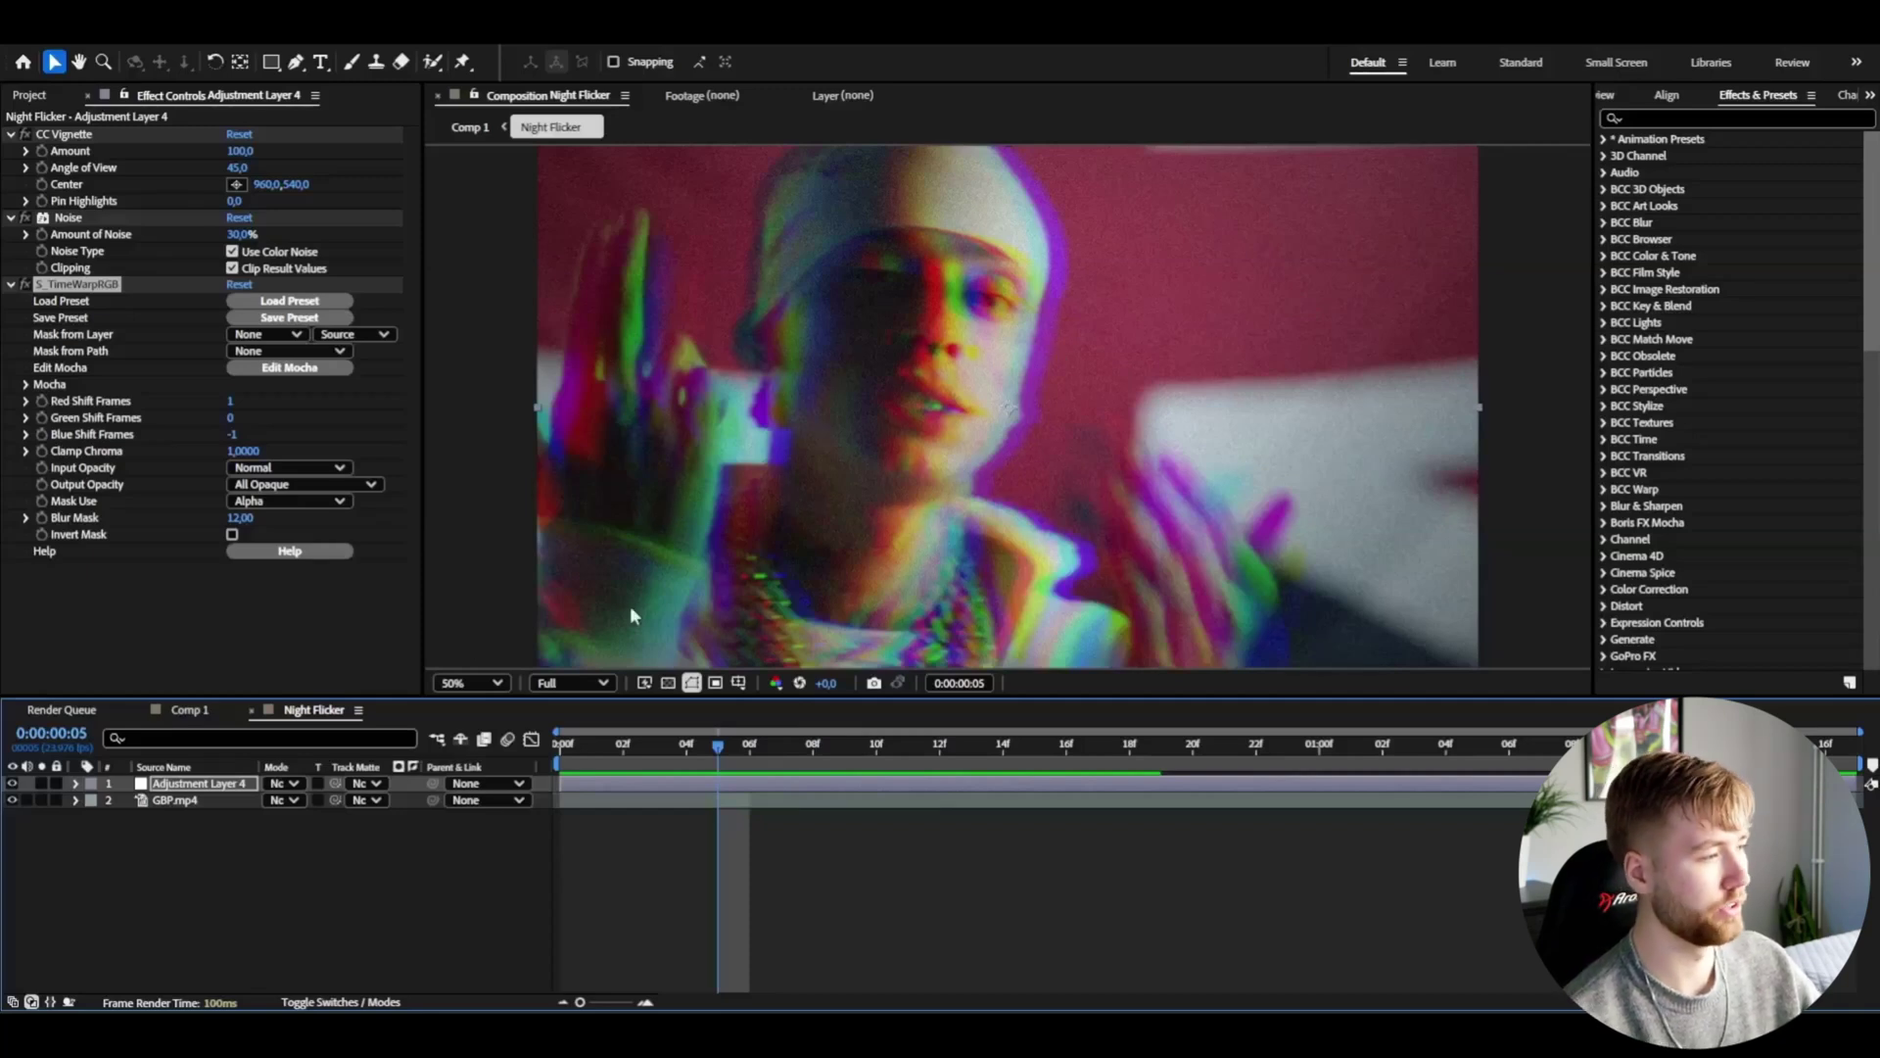
# Apply the S_Hotspots effect to the adjustment layer and set its threshold to 0.2.
pyautogui.click(161, 781)
pyautogui.hotkey('ctrl', 'space')
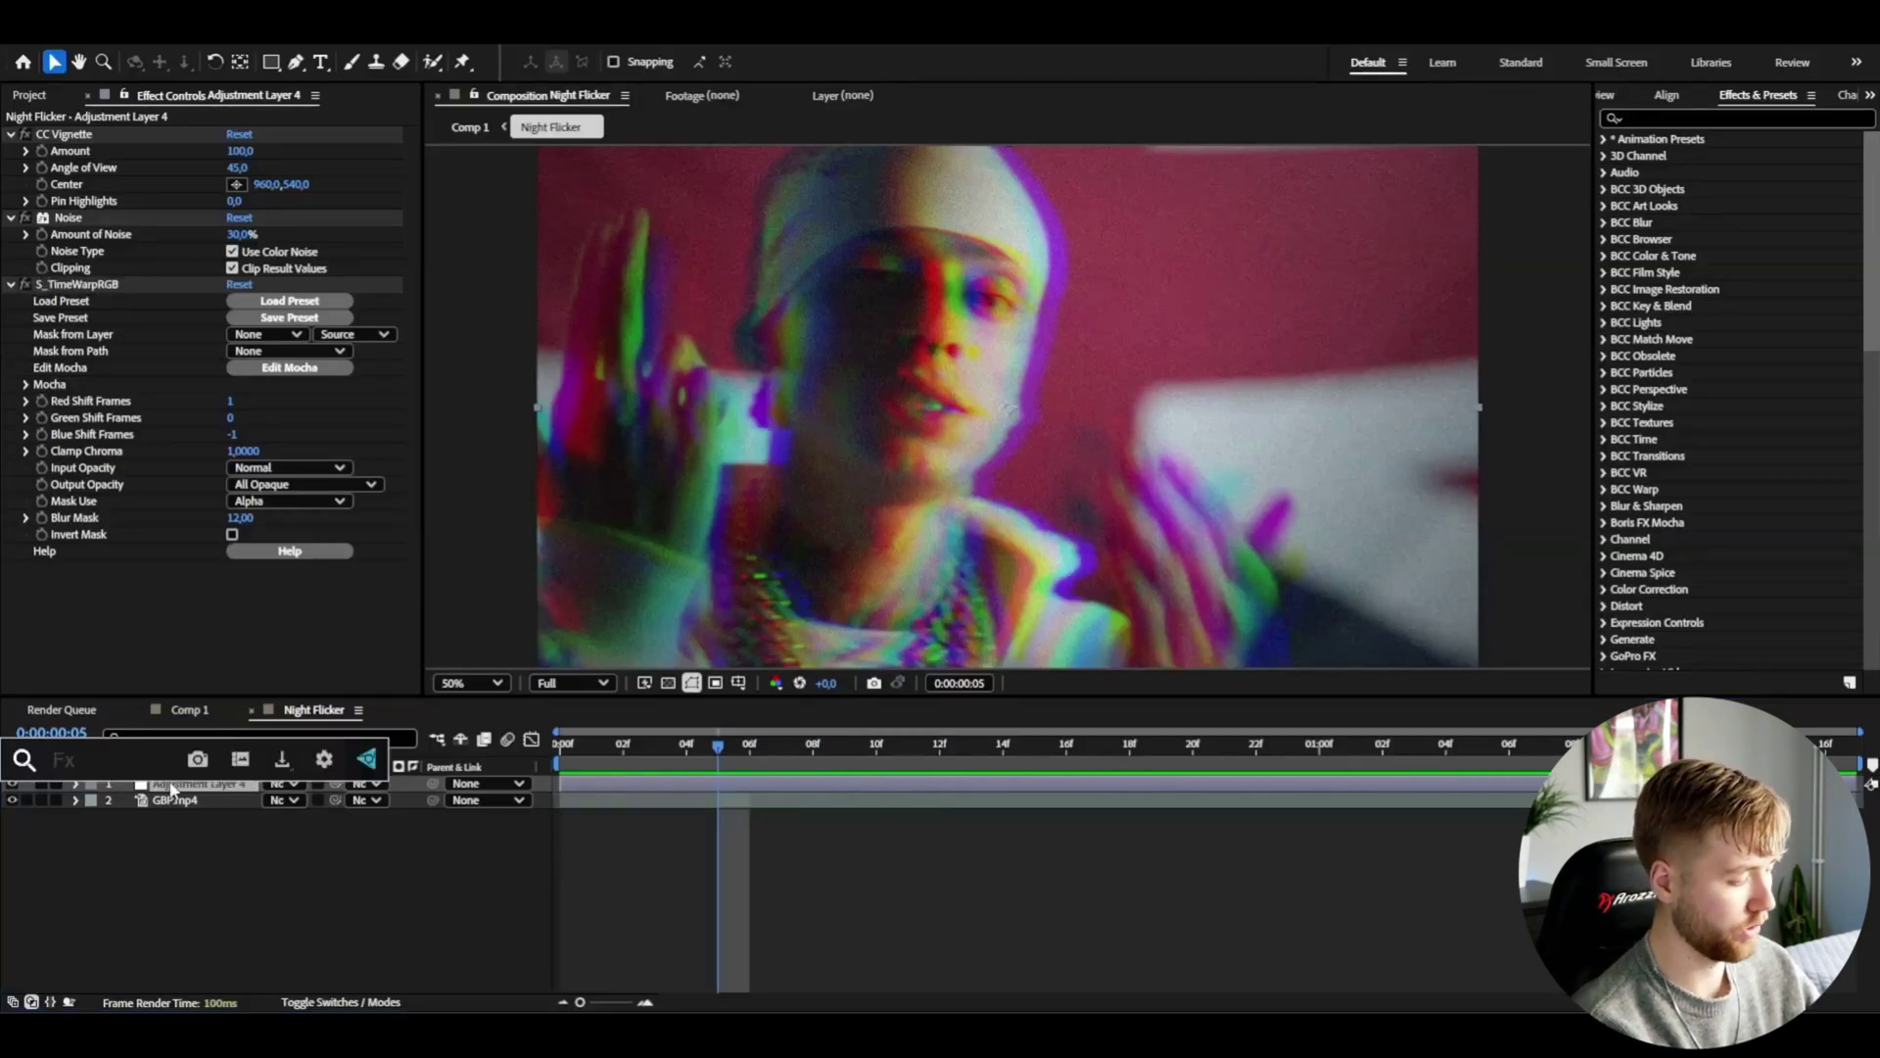
pyautogui.write('hot')
pyautogui.press('Return')
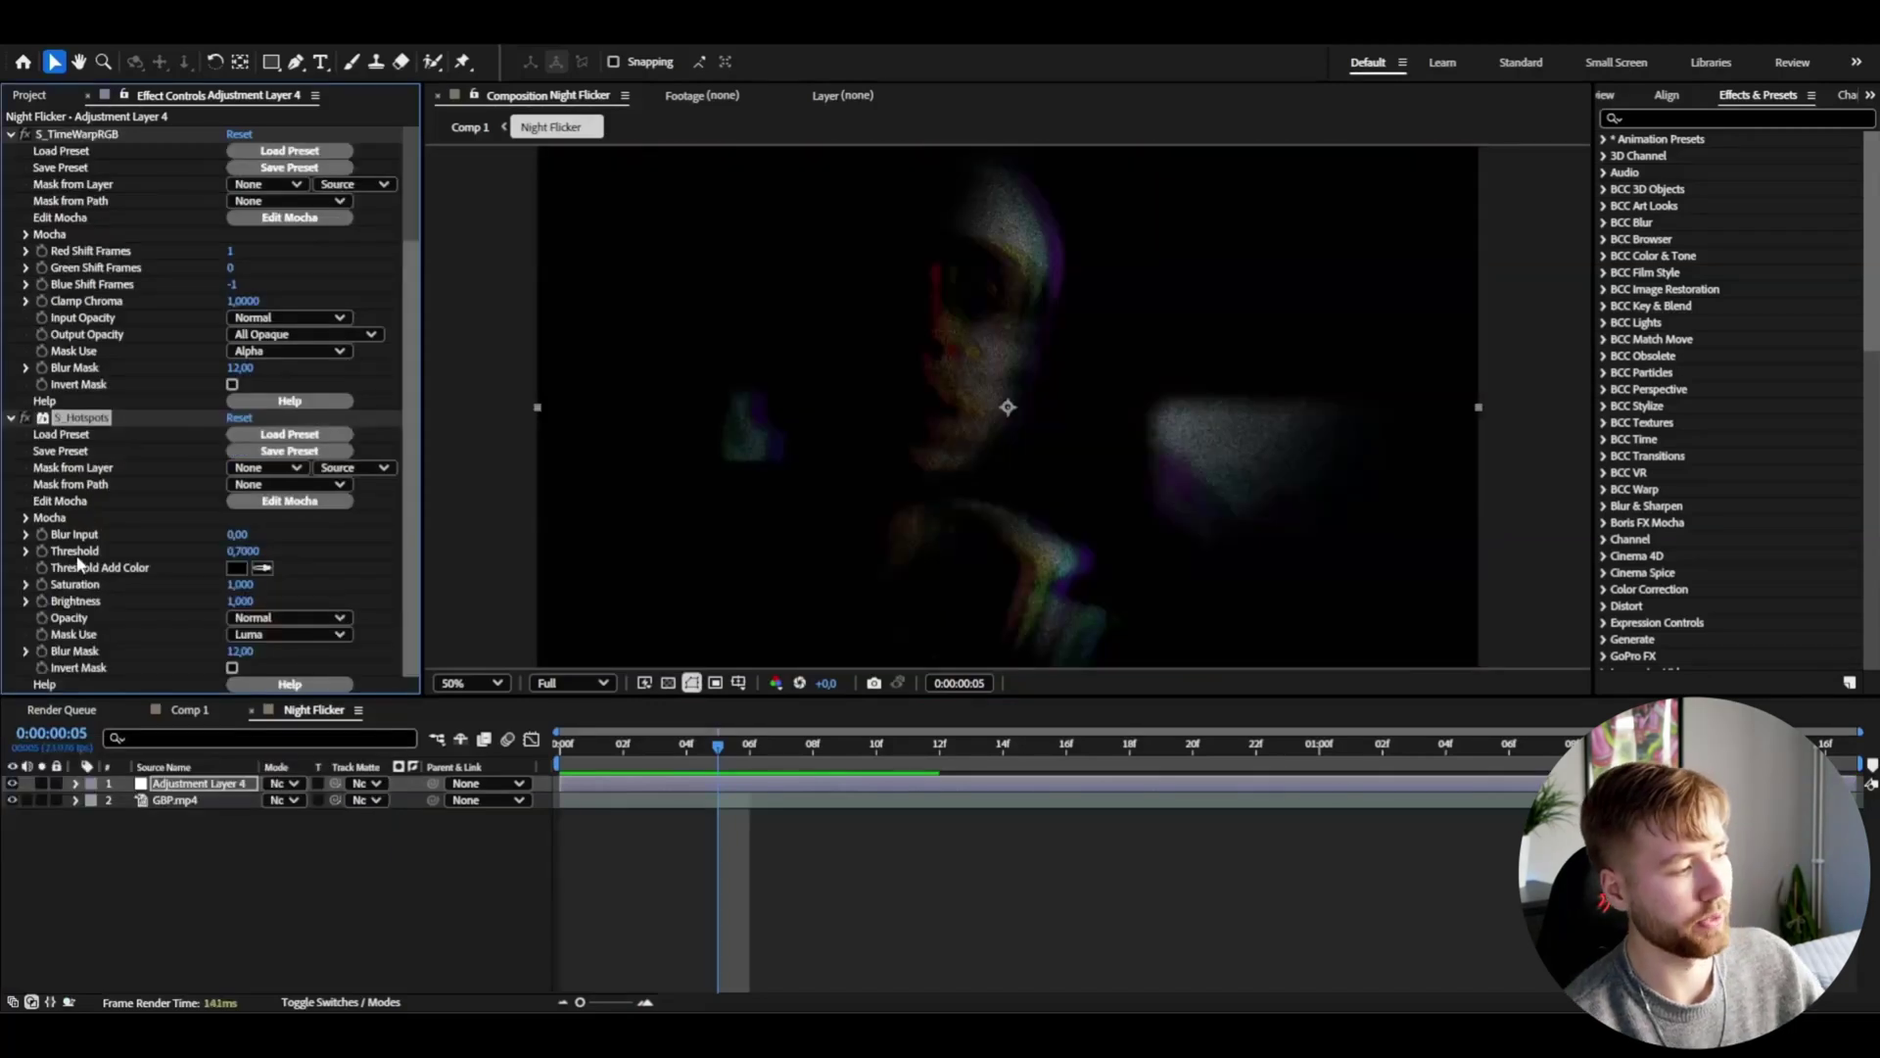
pyautogui.moveTo(207, 552); pyautogui.dragTo(188, 553)
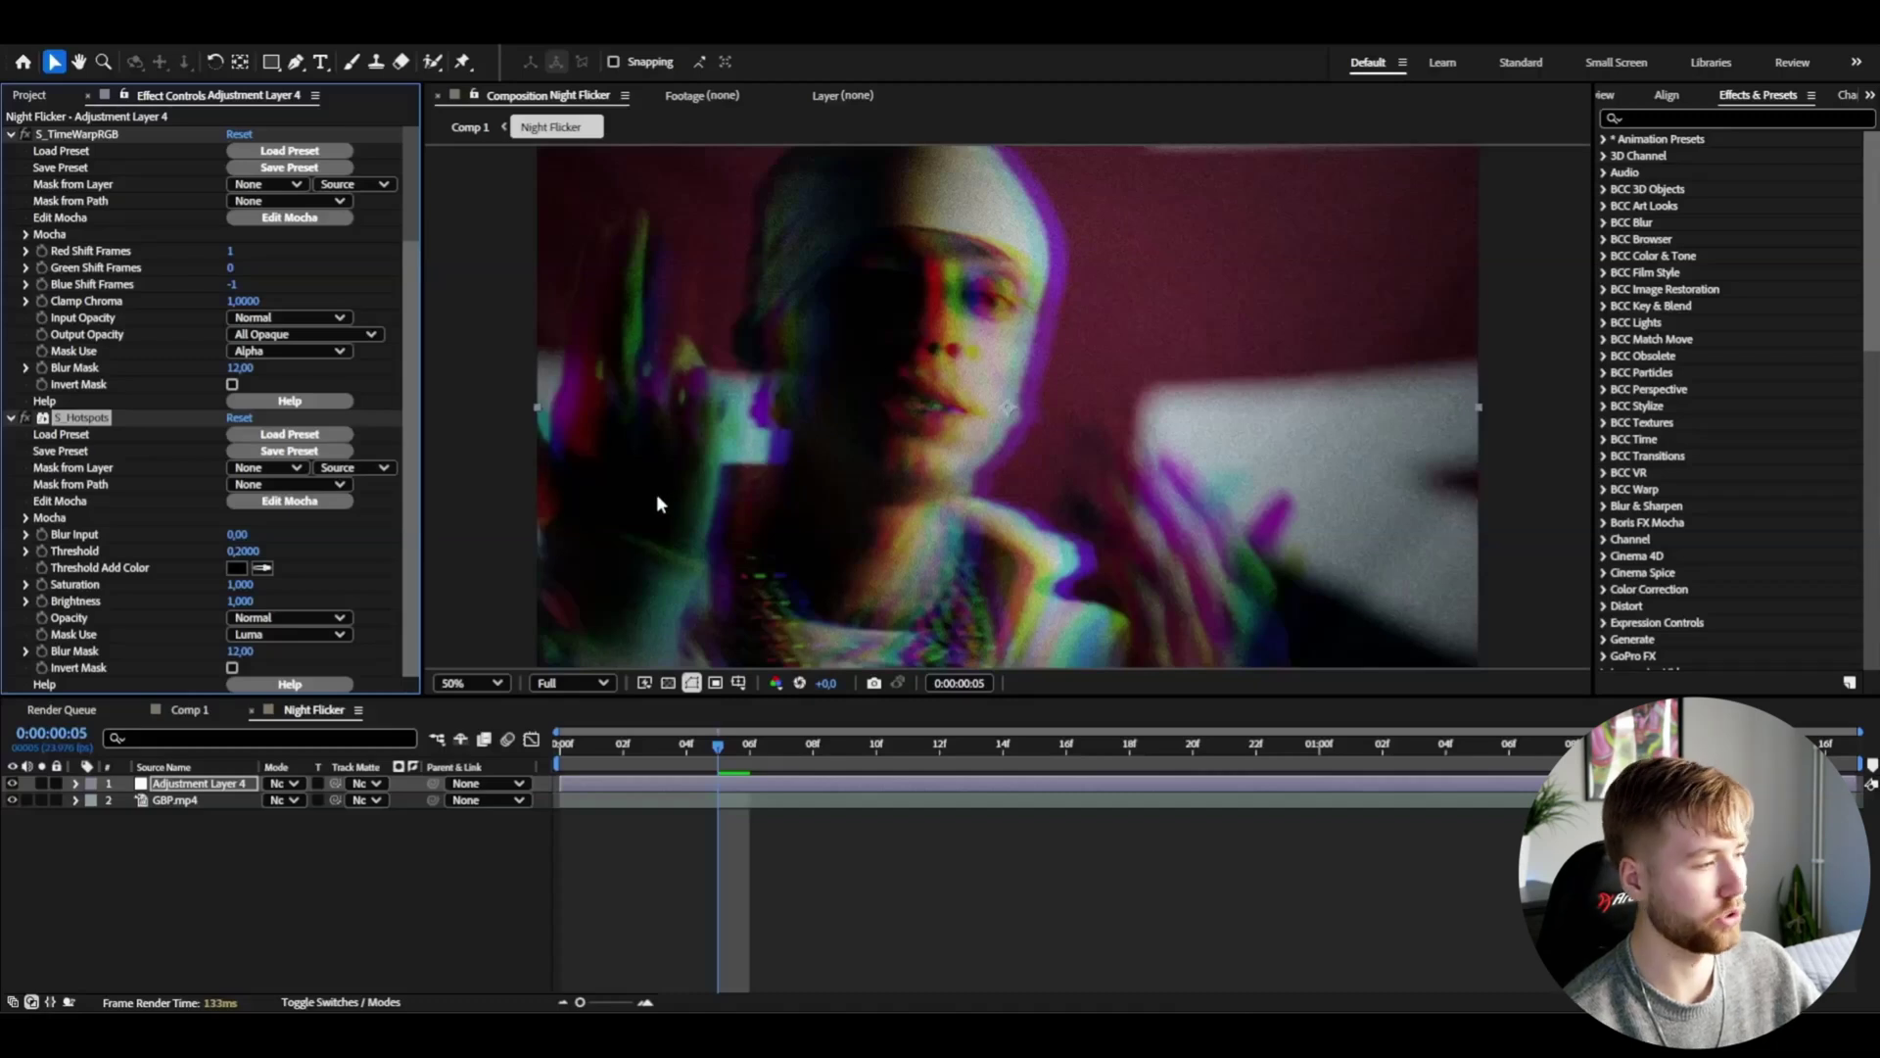
# Apply the S_Flicker effect, set Rand Color Amp to 0.3, and preview the composition from the first frame.
pyautogui.hotkey('ctrl', 'space')
pyautogui.write('flic')
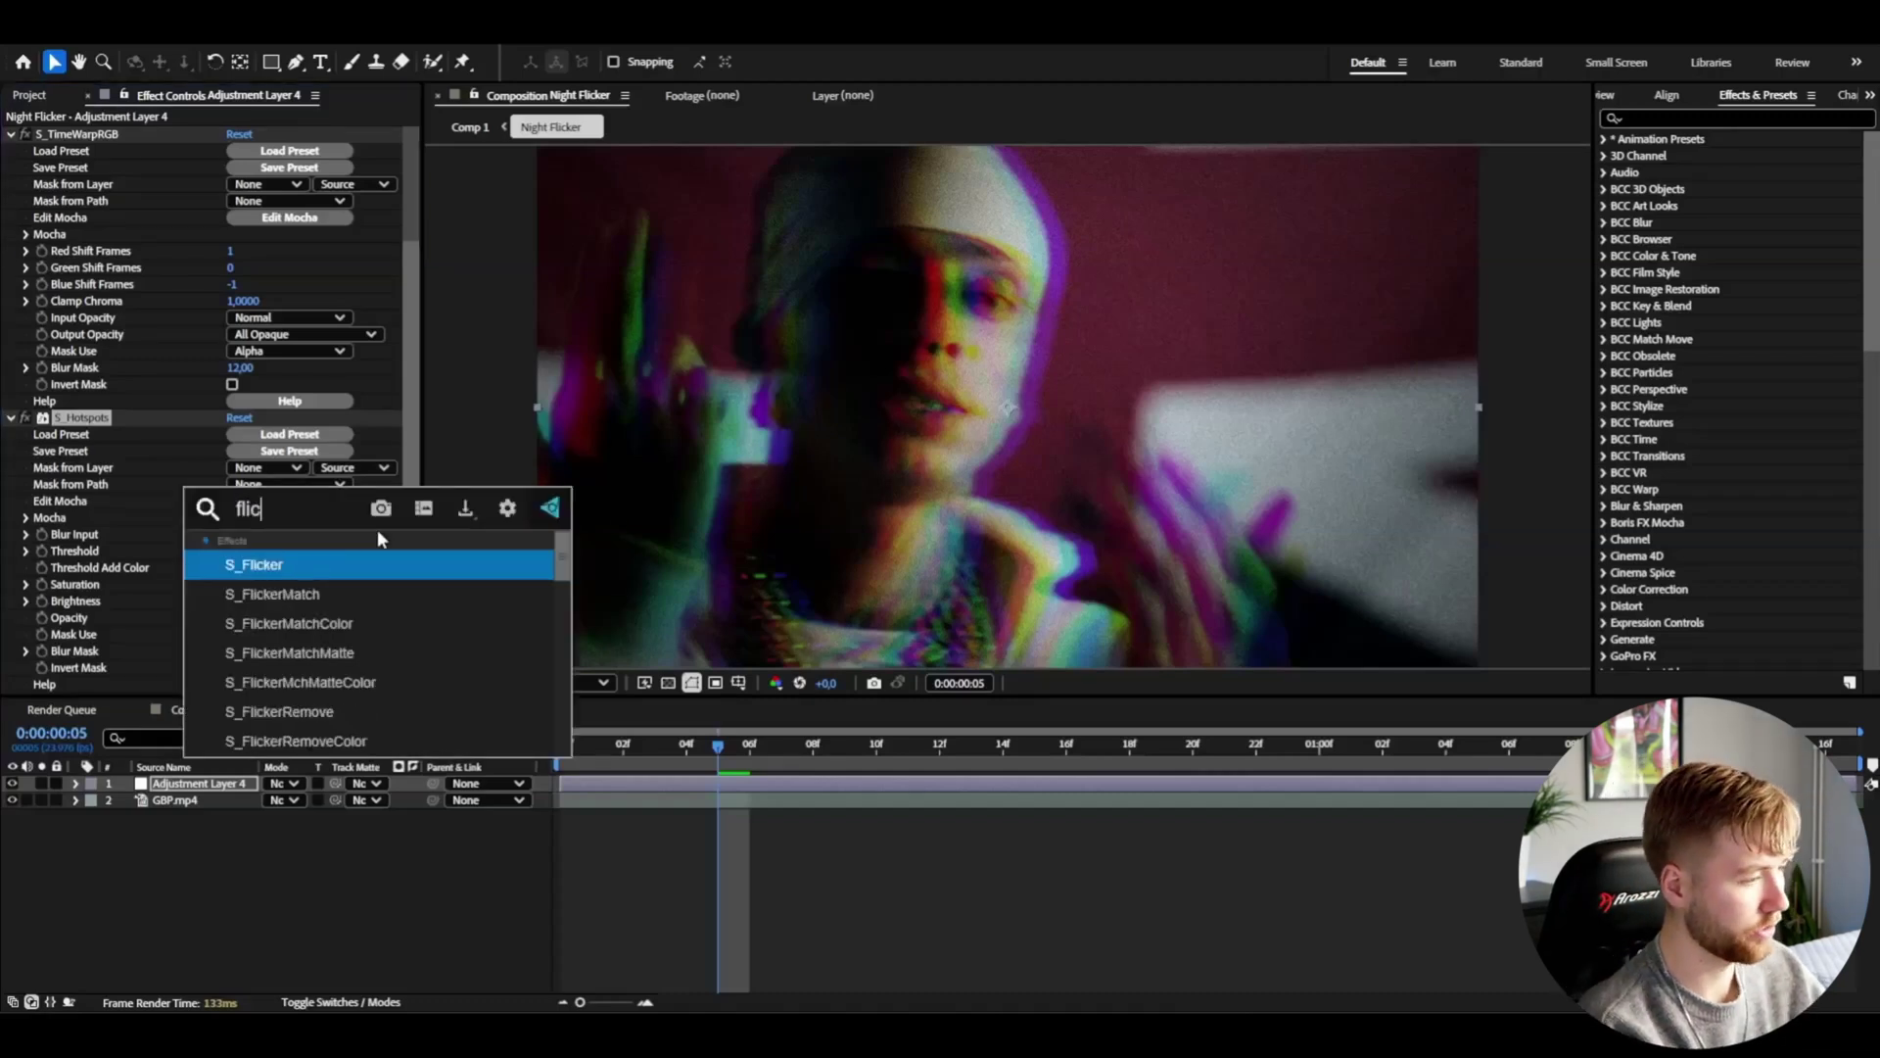
pyautogui.press('Return')
pyautogui.click(240, 434)
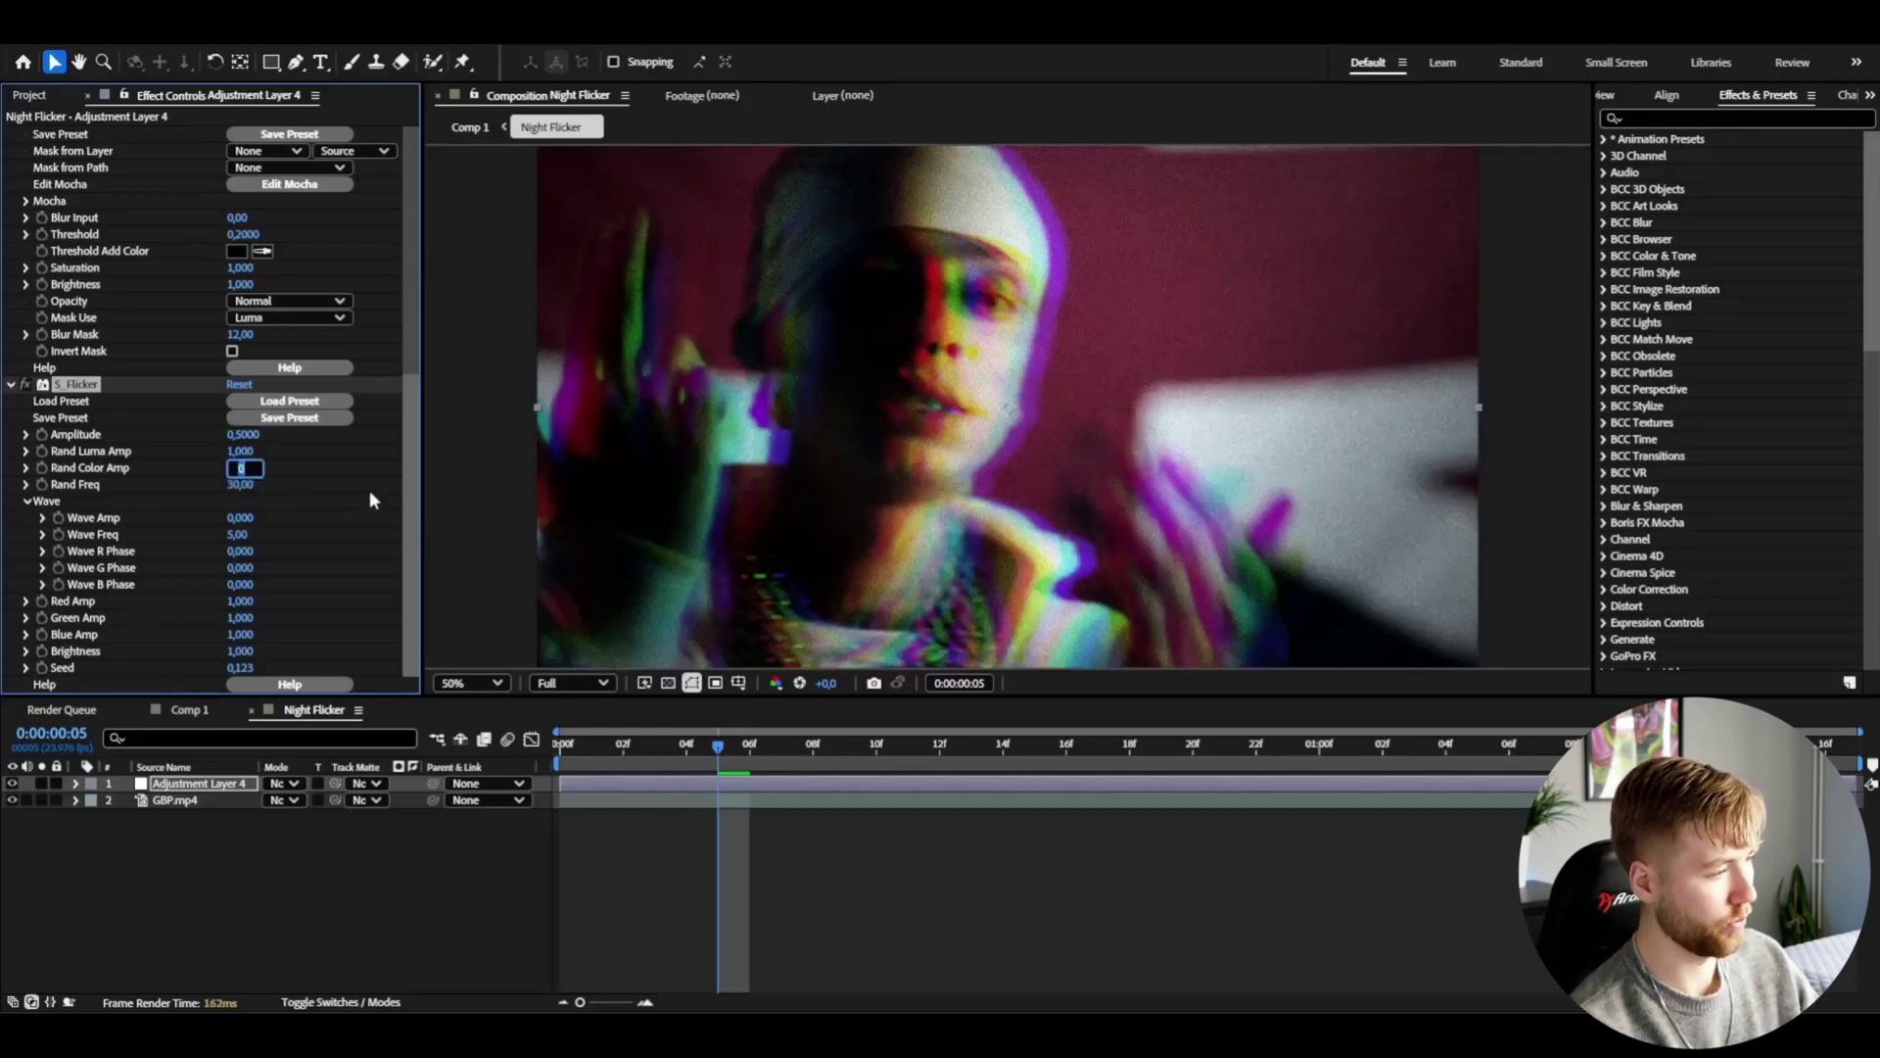
pyautogui.write('0')
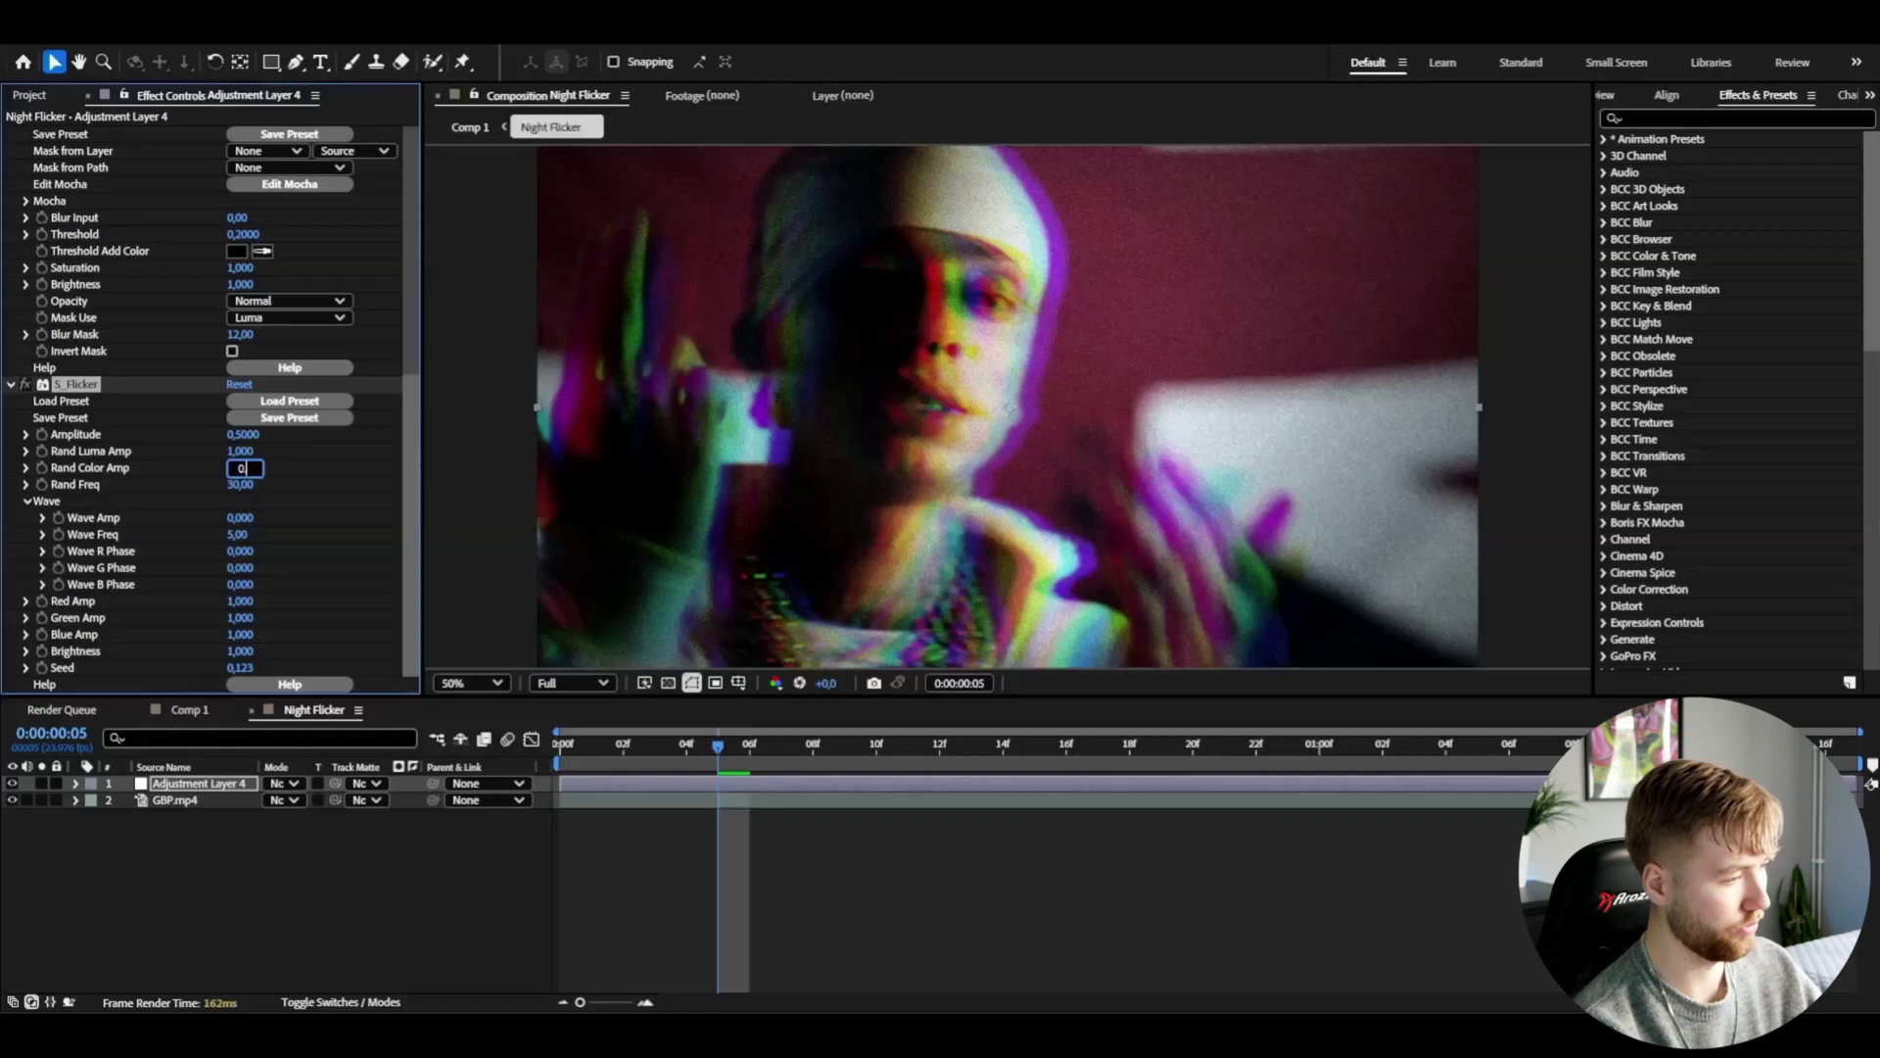
pyautogui.press('Return')
pyautogui.click(558, 746)
pyautogui.press('space')
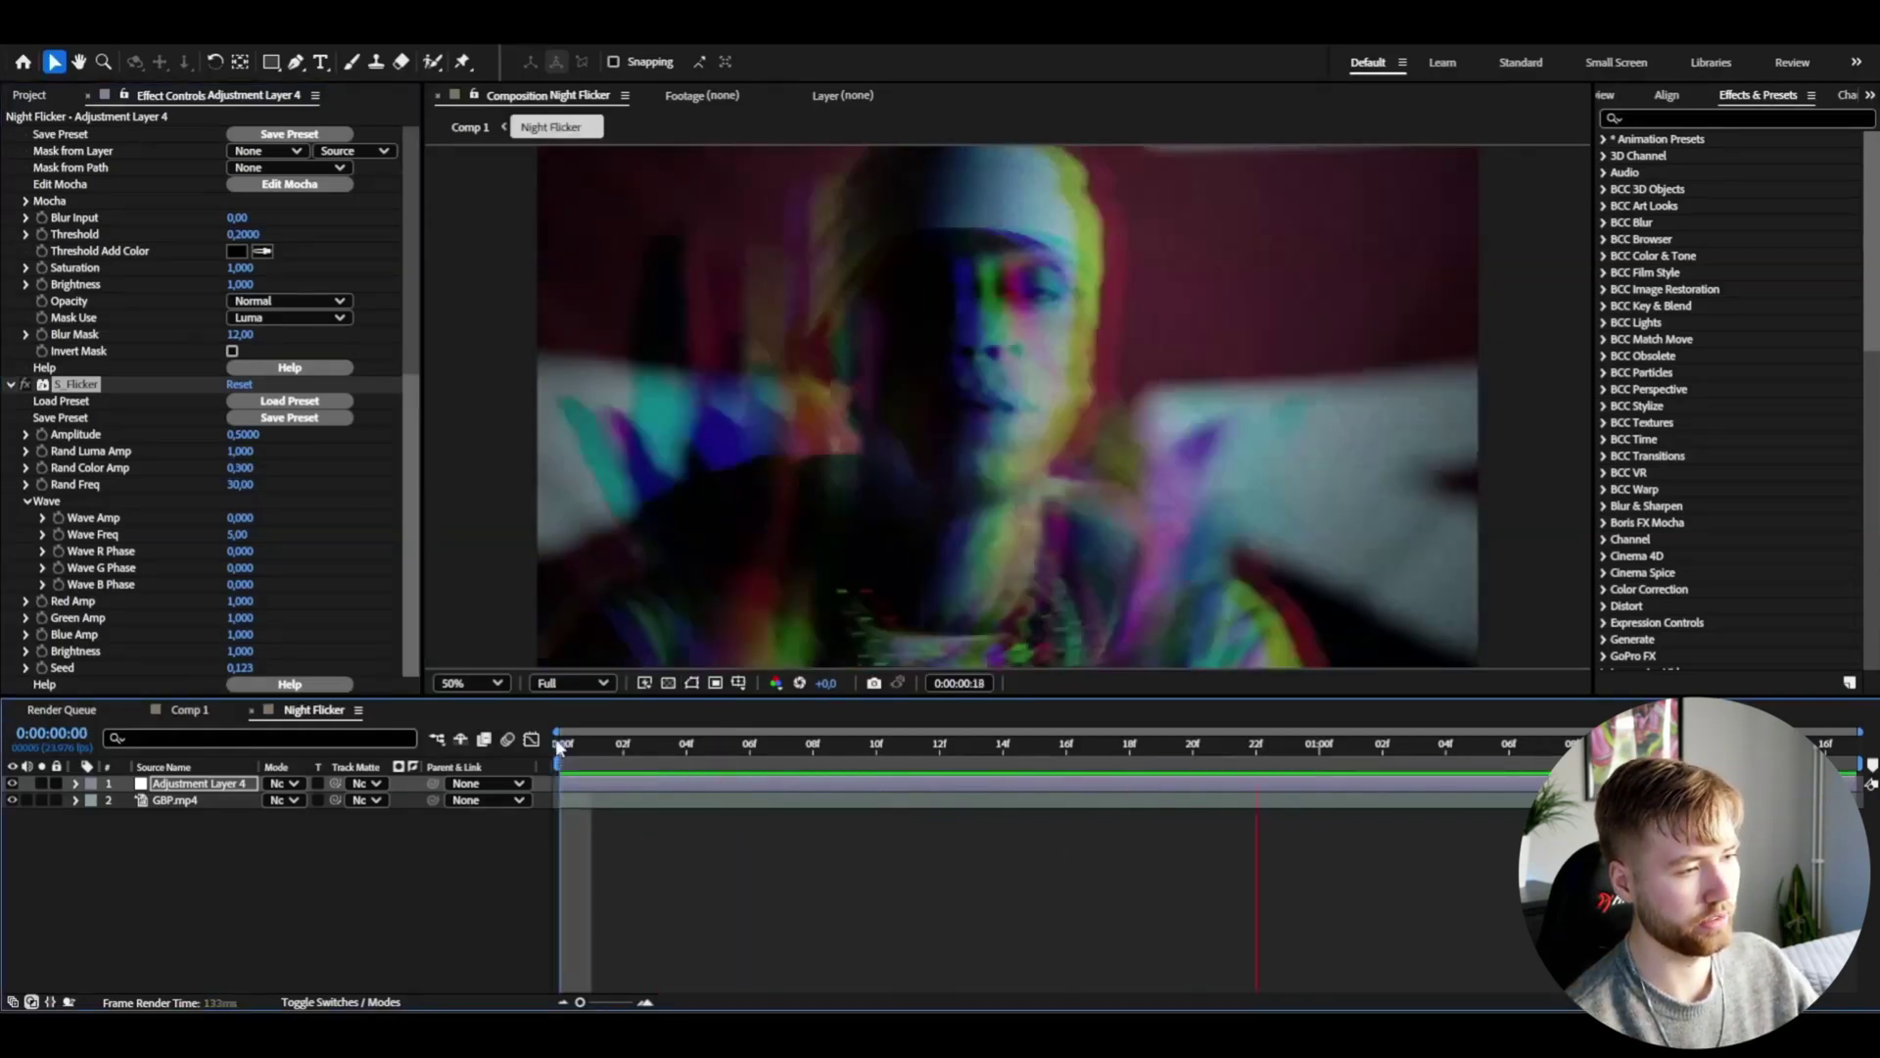
# Apply Deep Glow to the adjustment layer with radius 650 and exposure 0.7, and preview the result.
pyautogui.click(213, 783)
pyautogui.hotkey('ctrl', 'space')
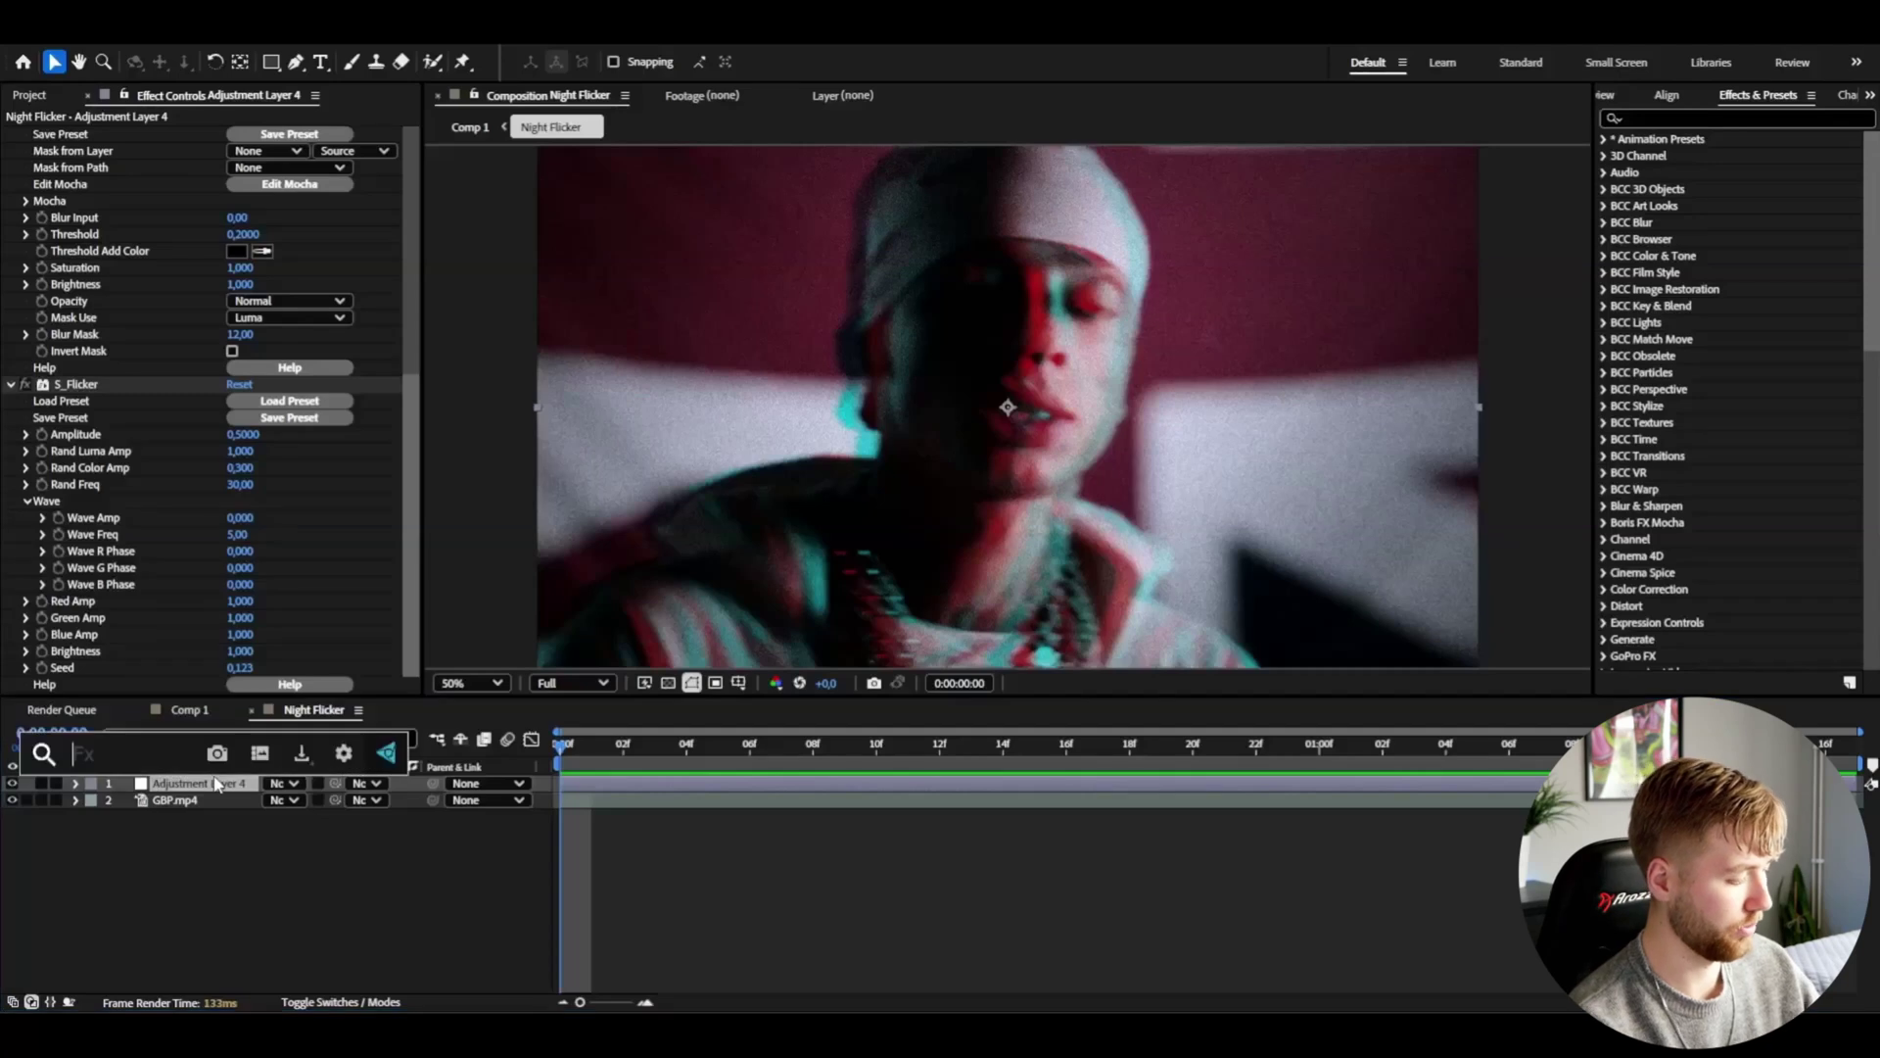
pyautogui.write('d')
pyautogui.press('Return')
pyautogui.click(241, 351)
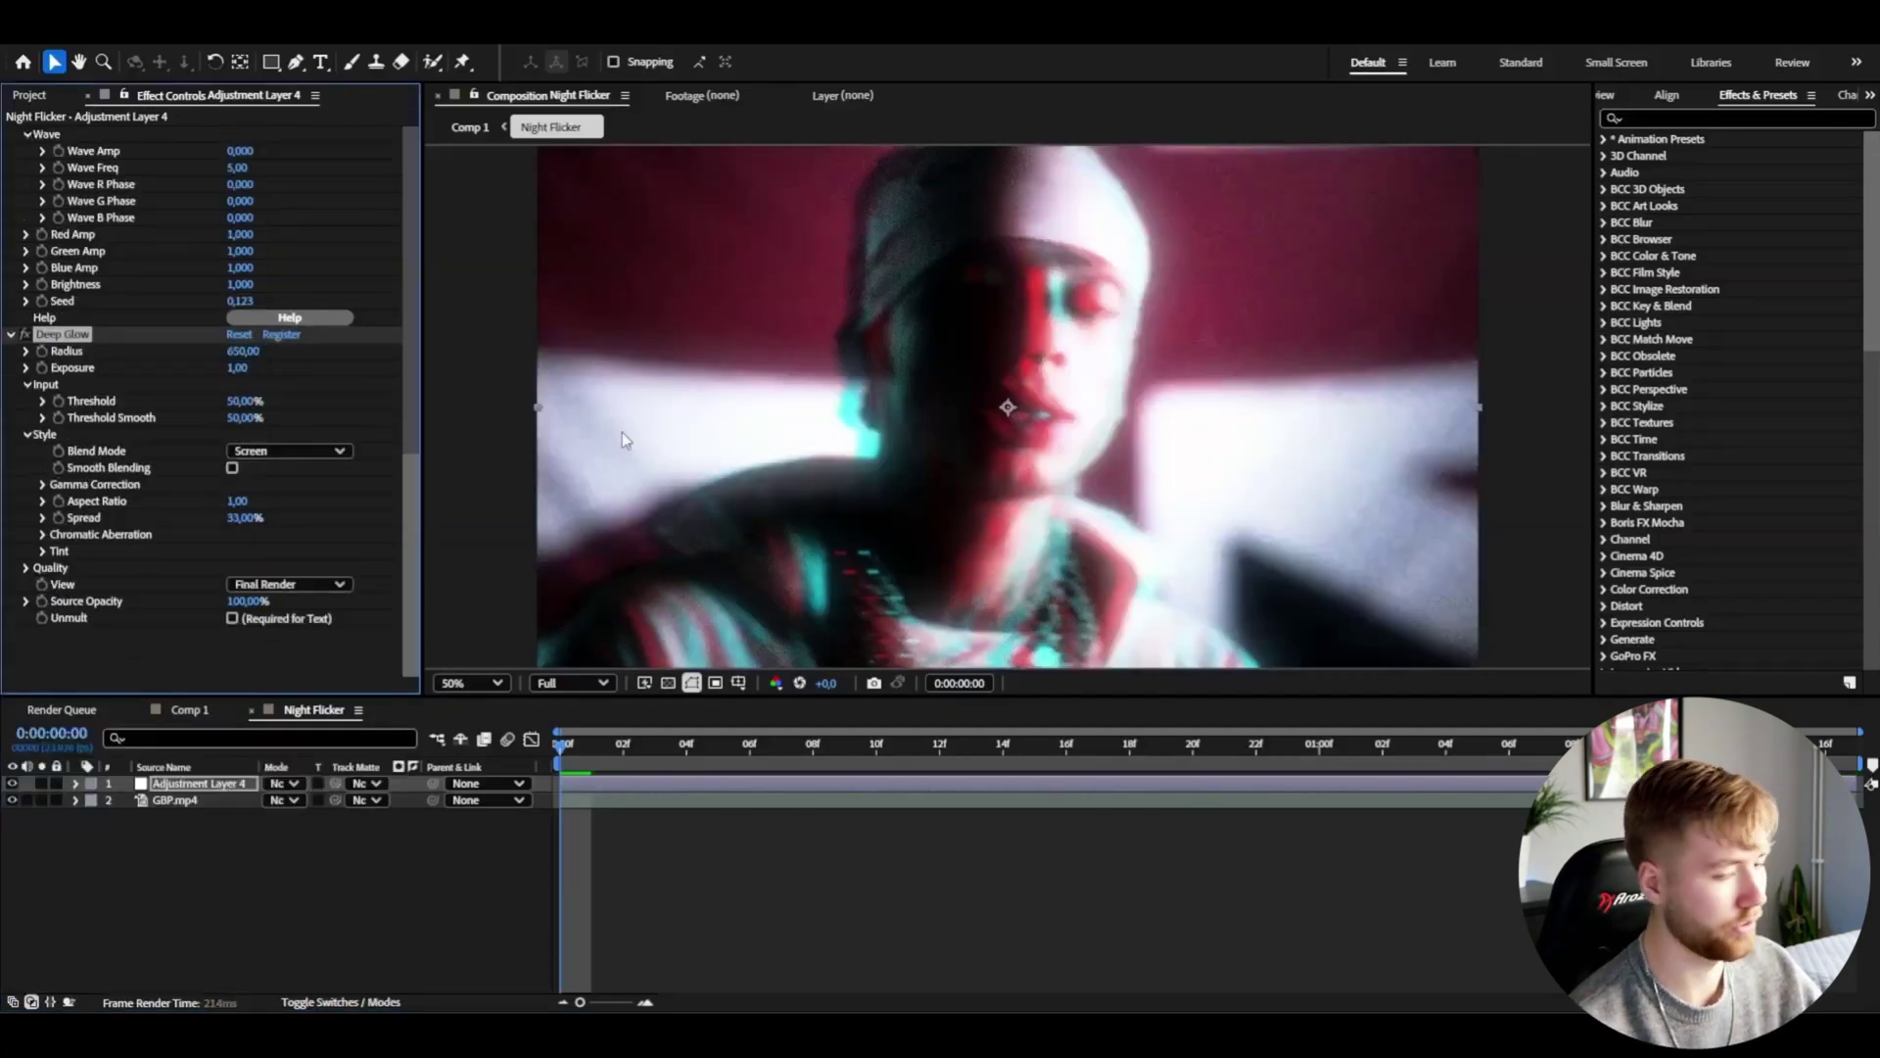
pyautogui.click(238, 368)
pyautogui.write('0')
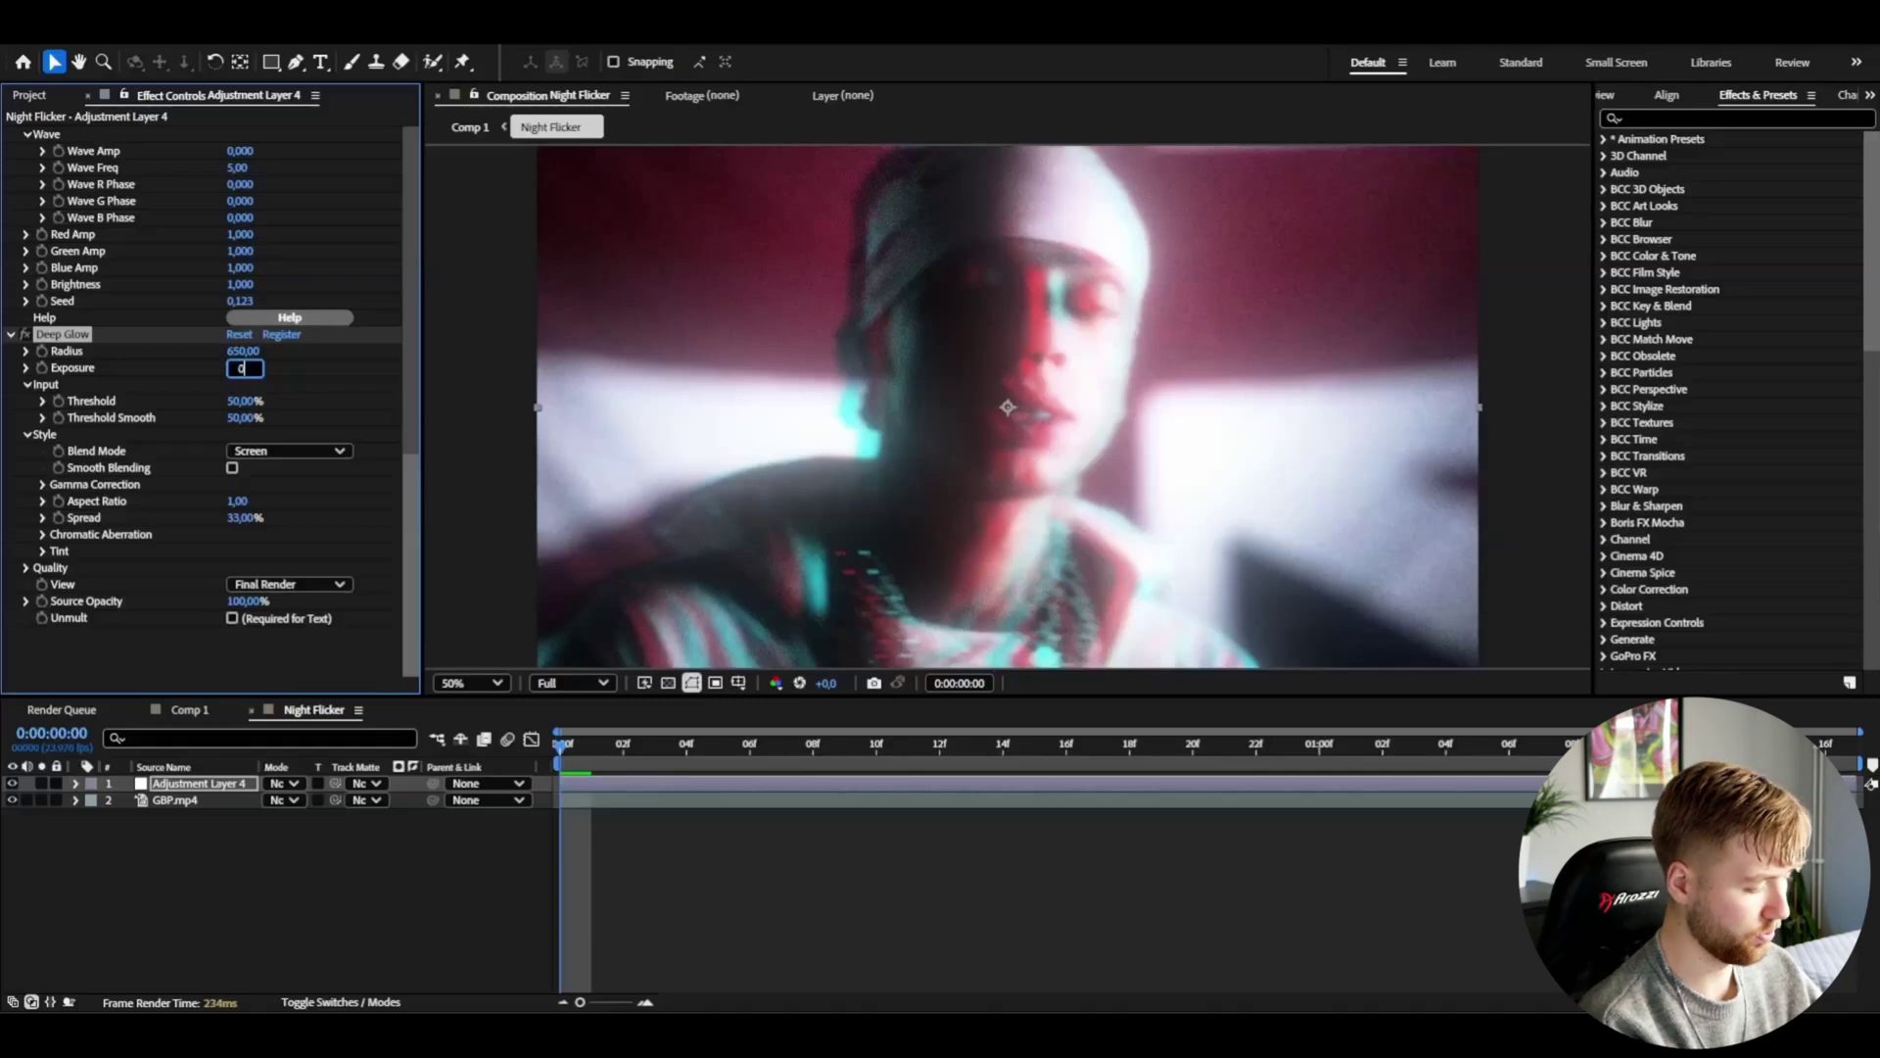
pyautogui.write(',7')
pyautogui.press('Return')
pyautogui.press('space')
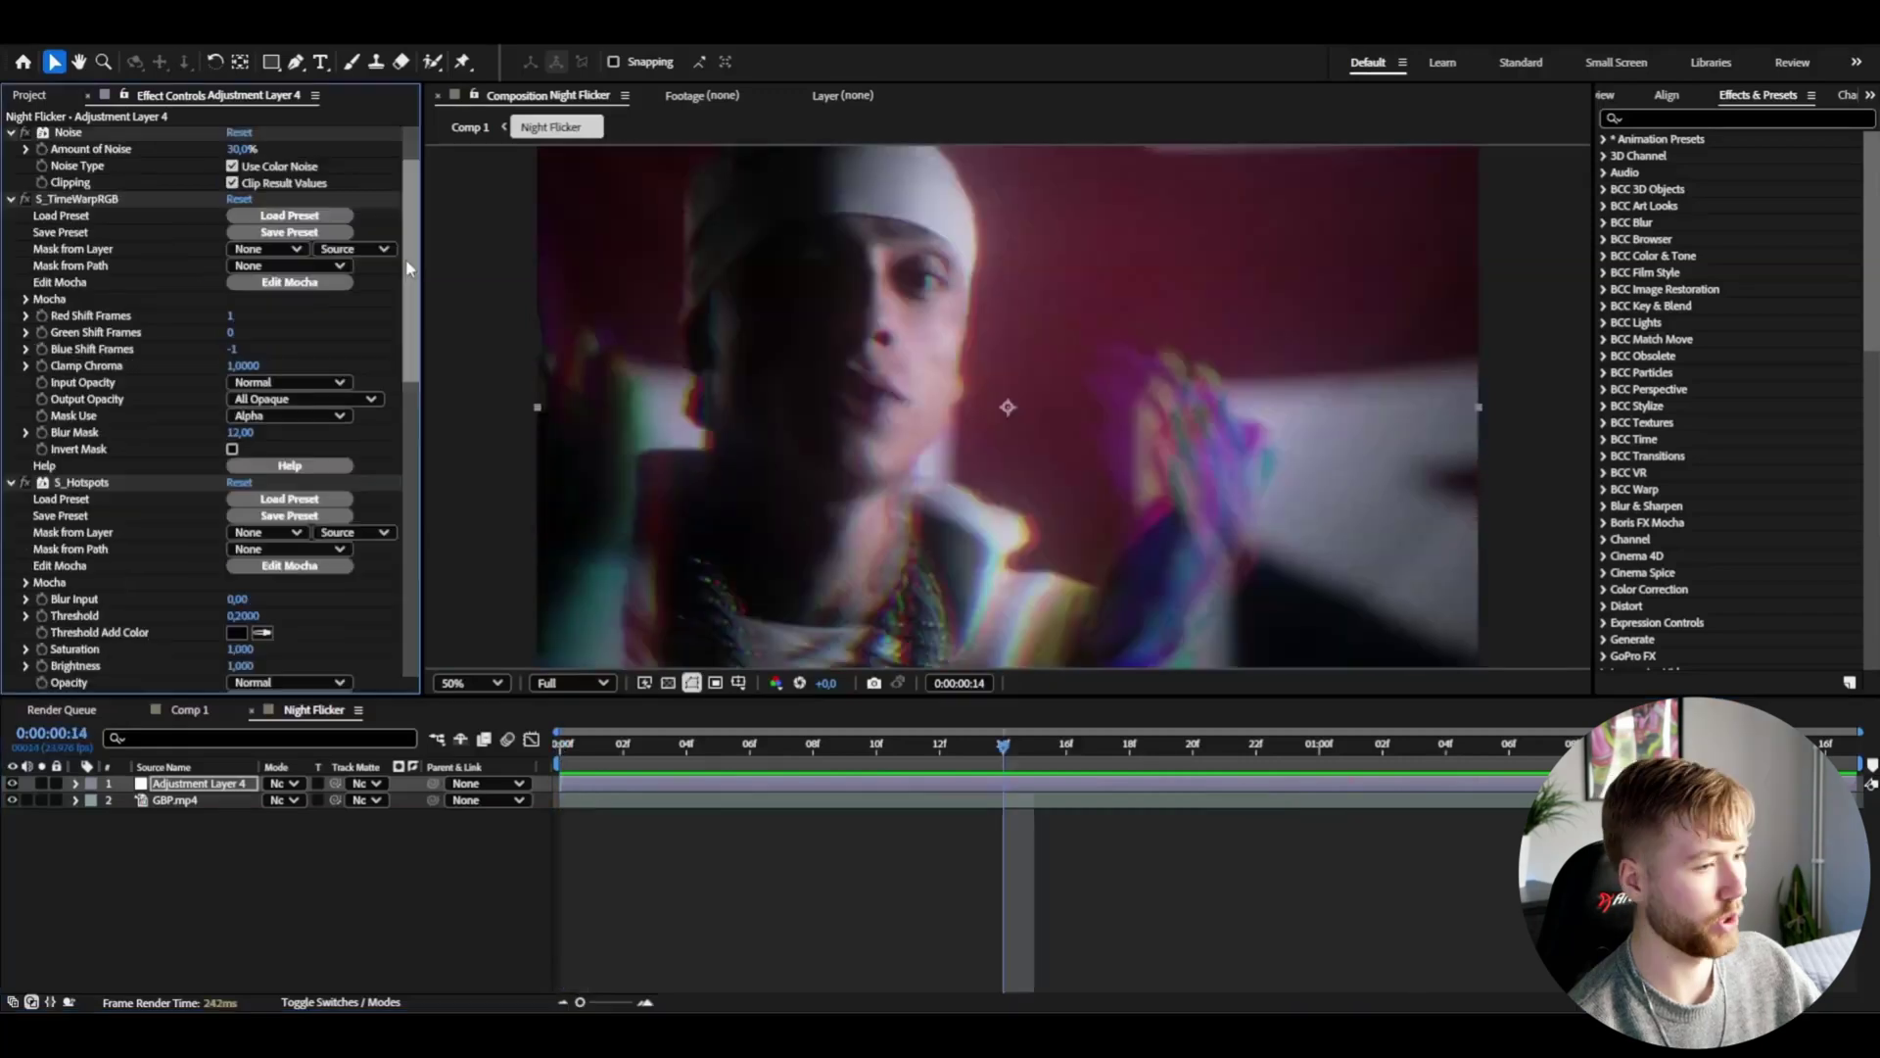
# Disable the S_TimeWarpRGB effect on the adjustment layer and play back the flicker without it.
pyautogui.moveTo(409, 268); pyautogui.dragTo(502, 697)
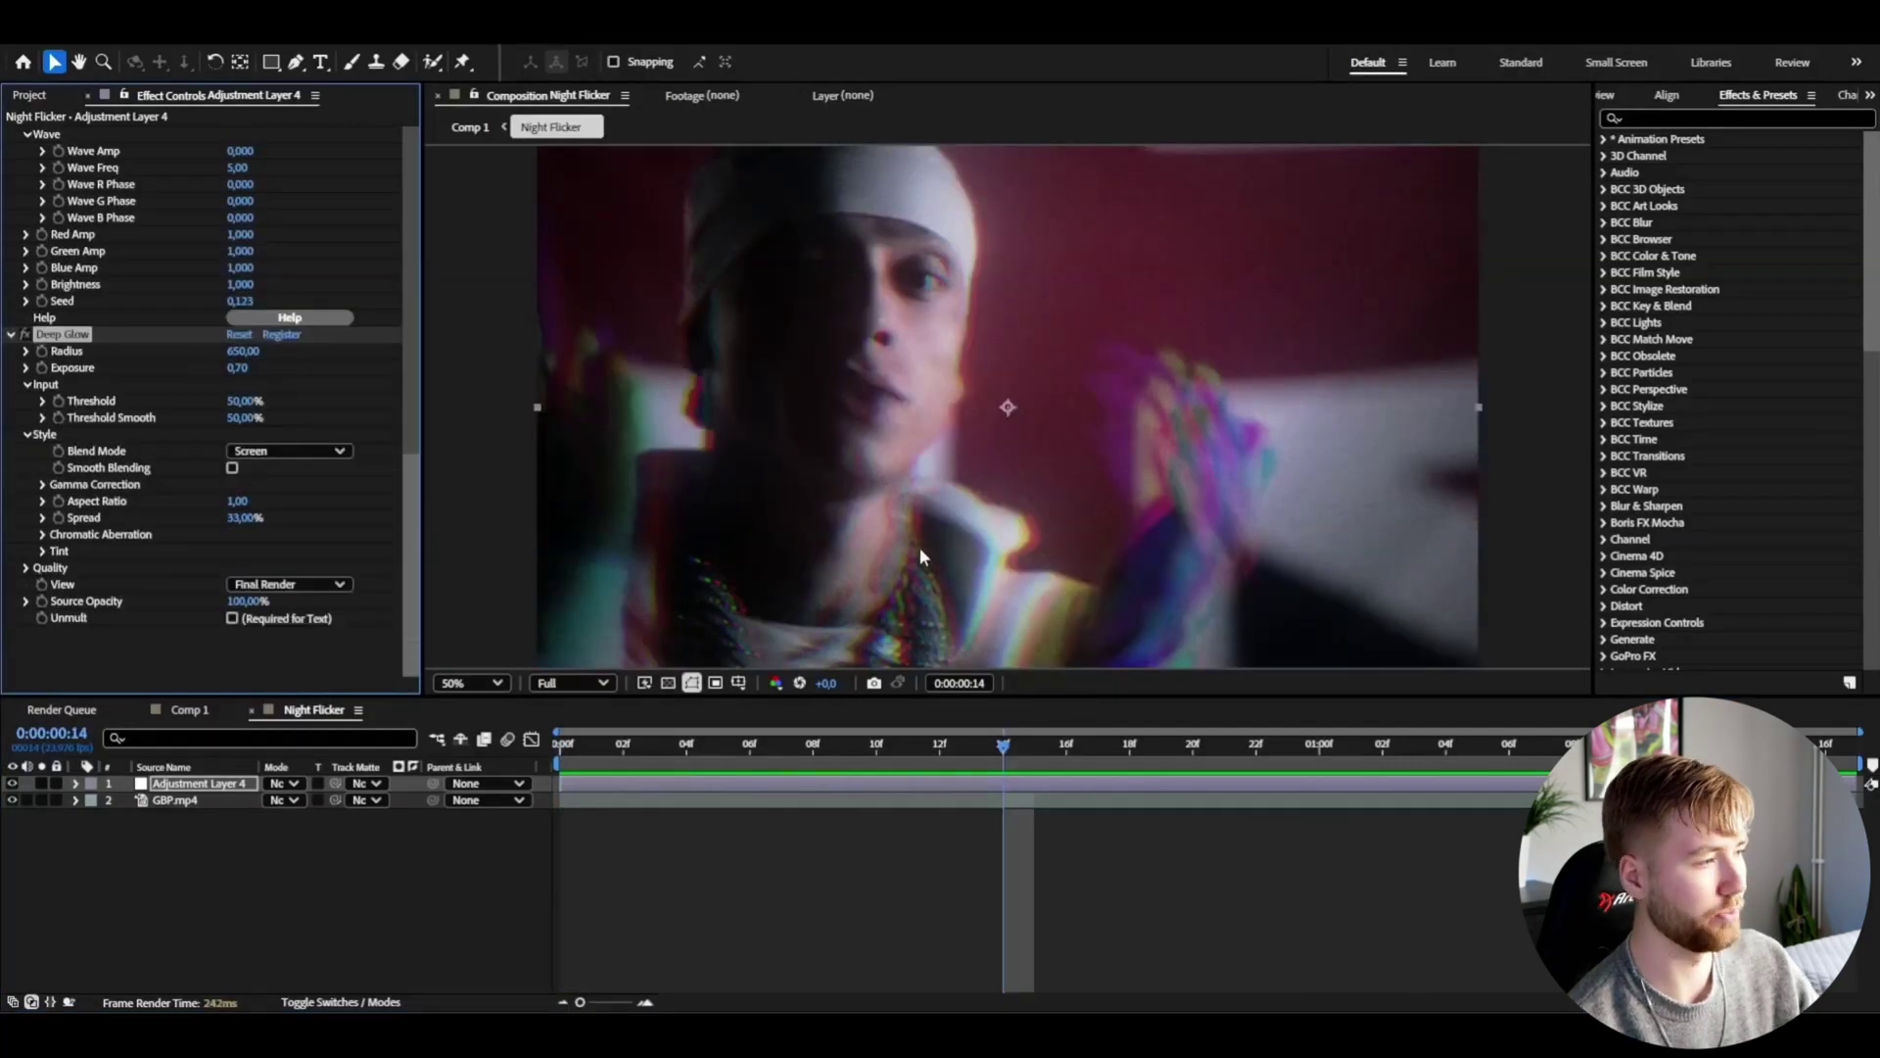
pyautogui.moveTo(412, 488); pyautogui.dragTo(456, 143)
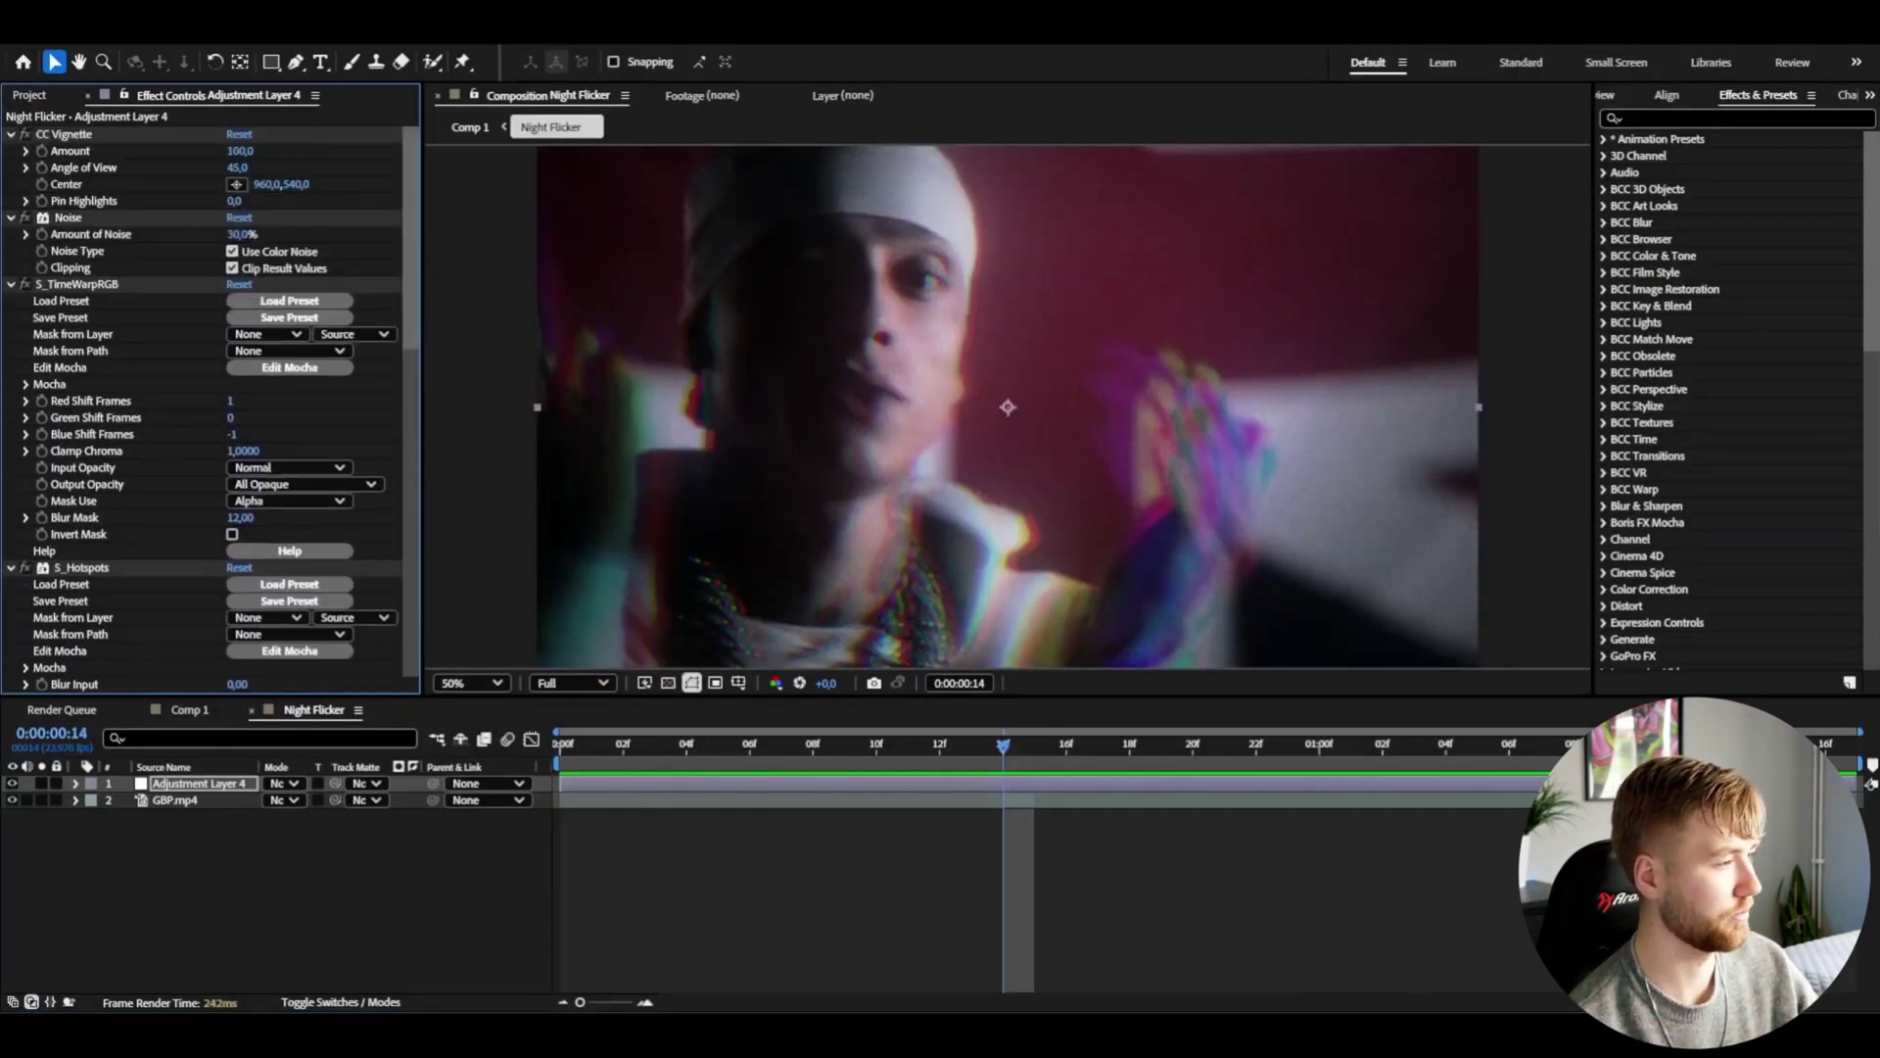
pyautogui.click(25, 284)
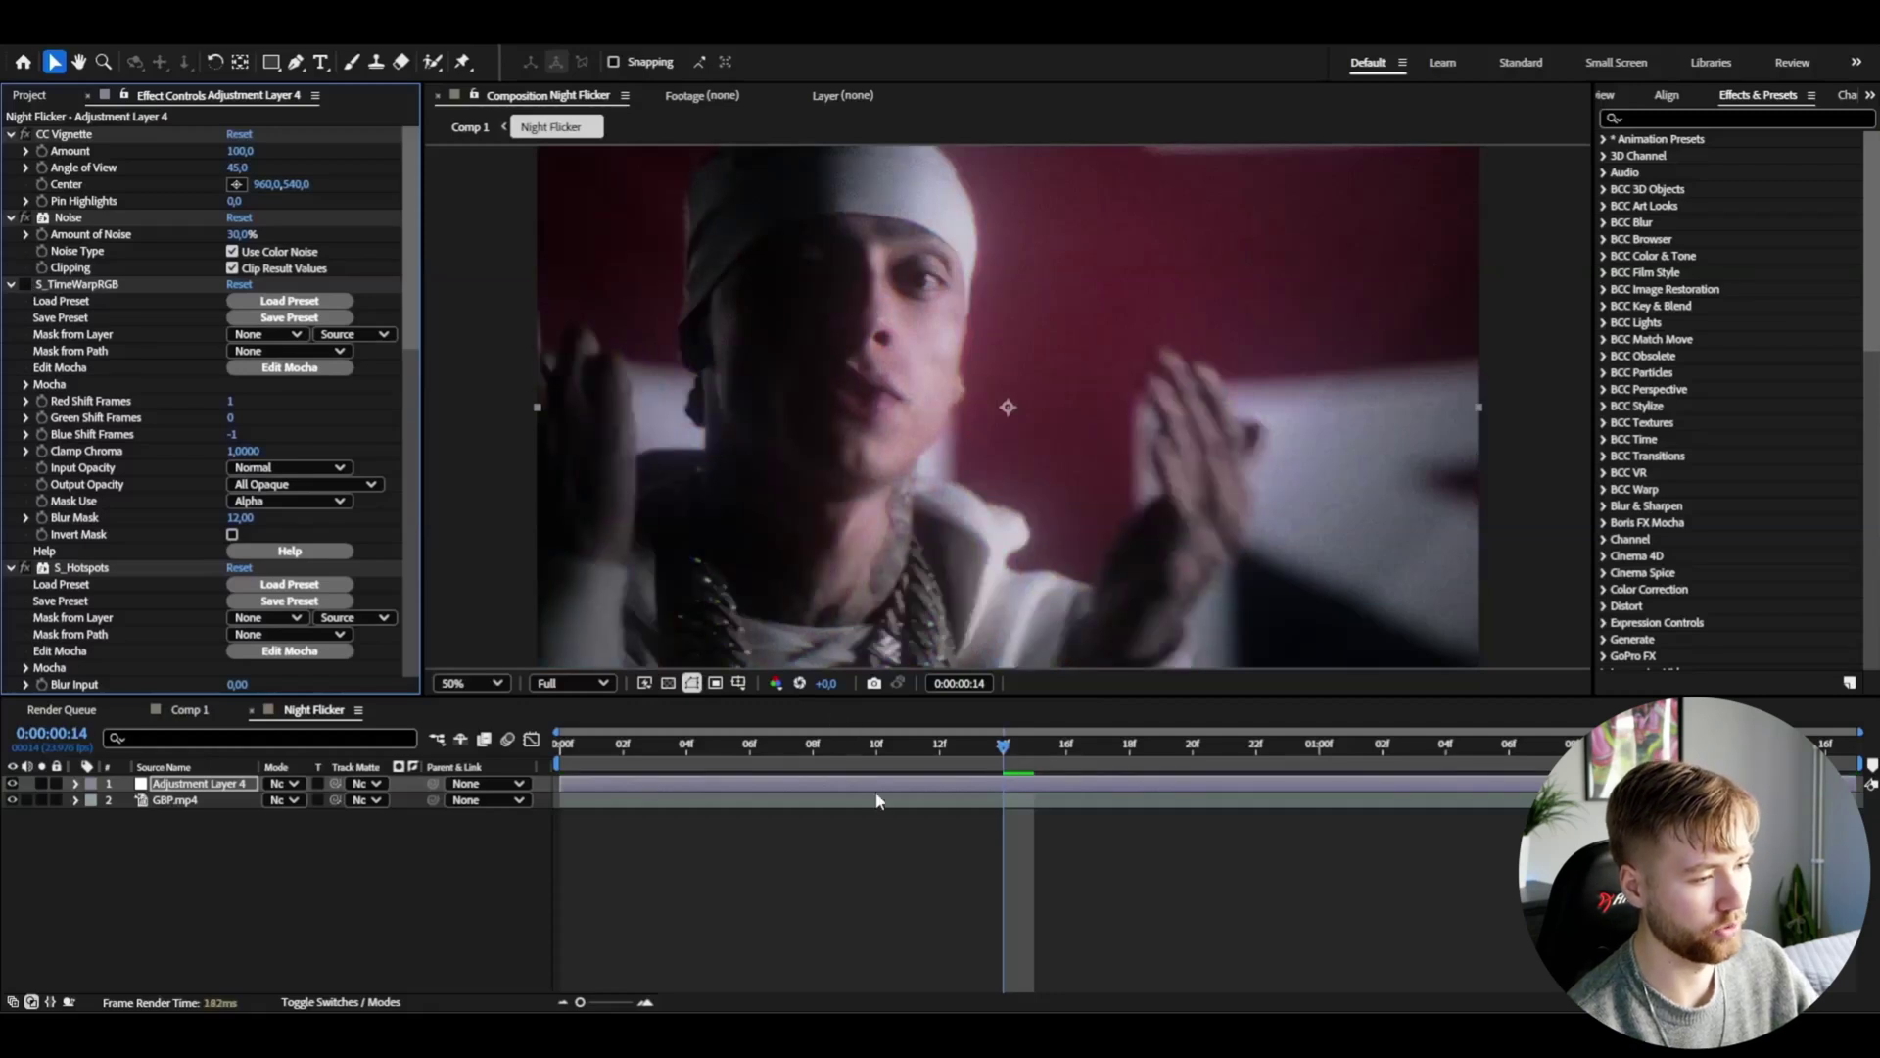
pyautogui.press('space')
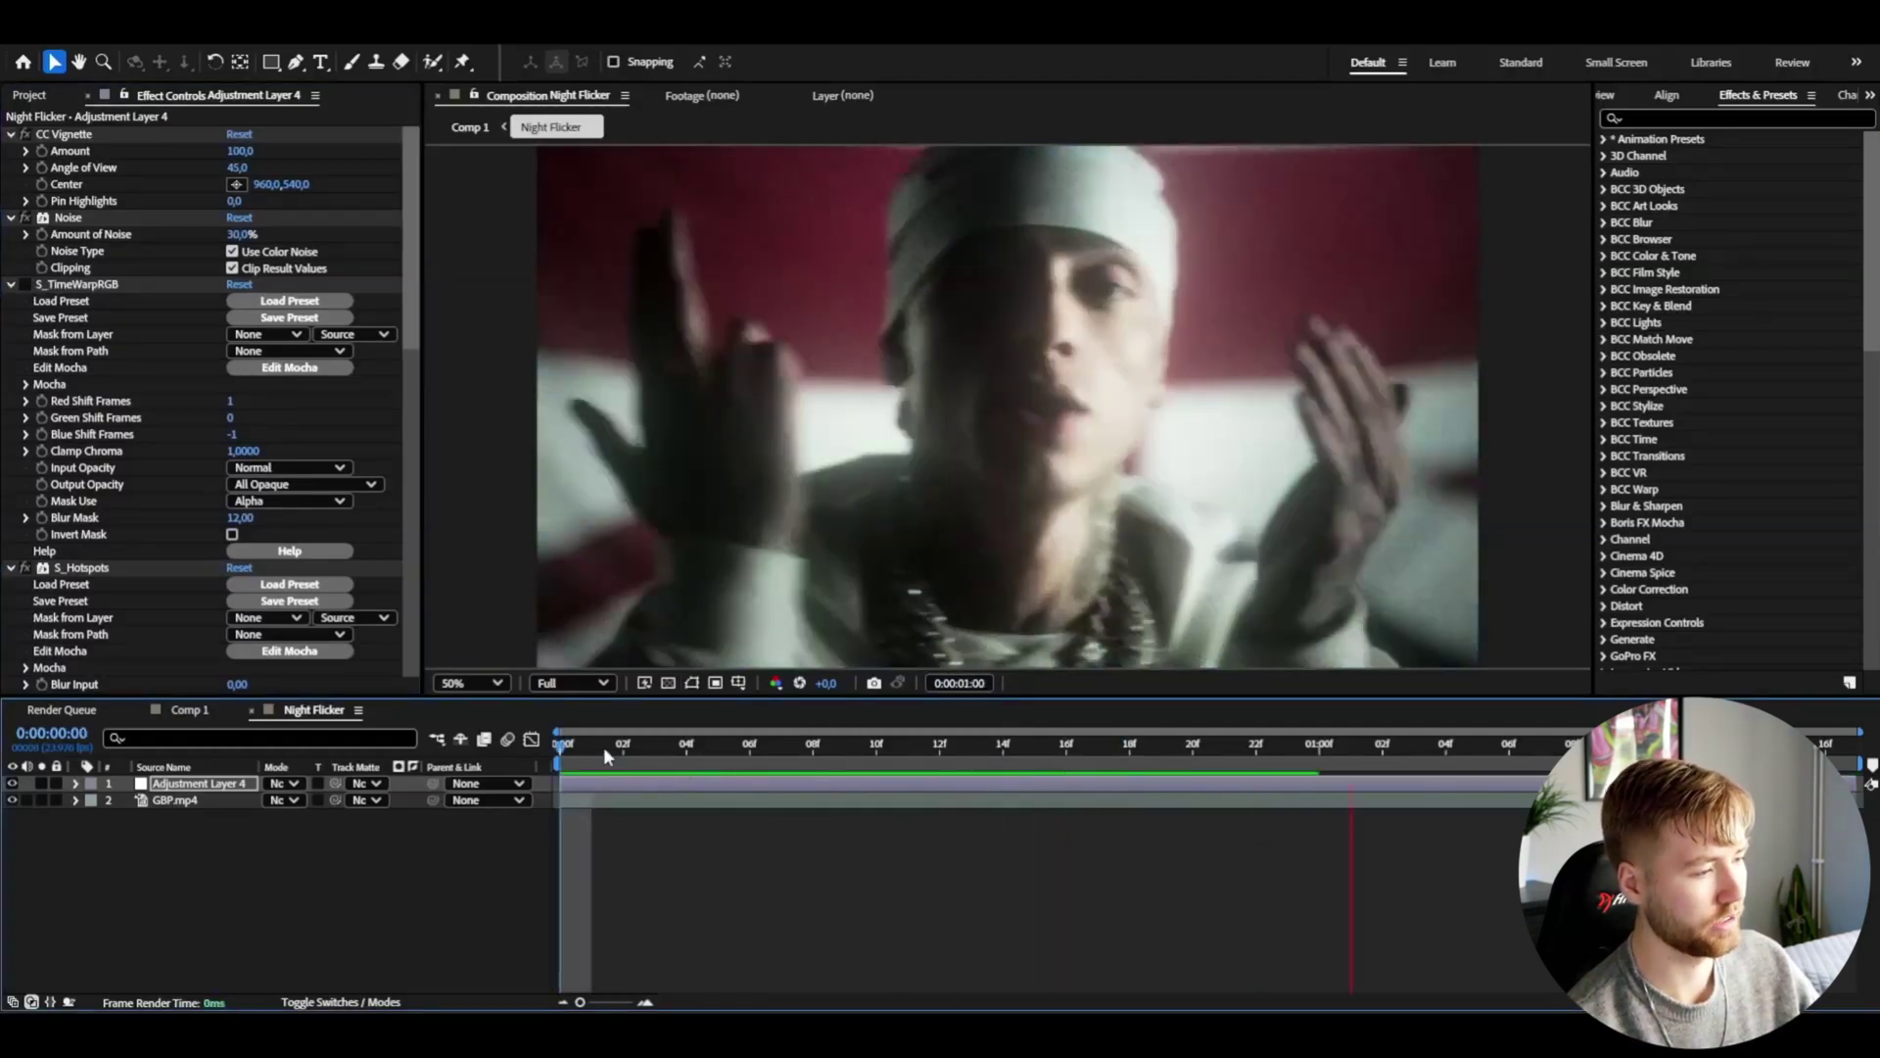
pyautogui.press('space')
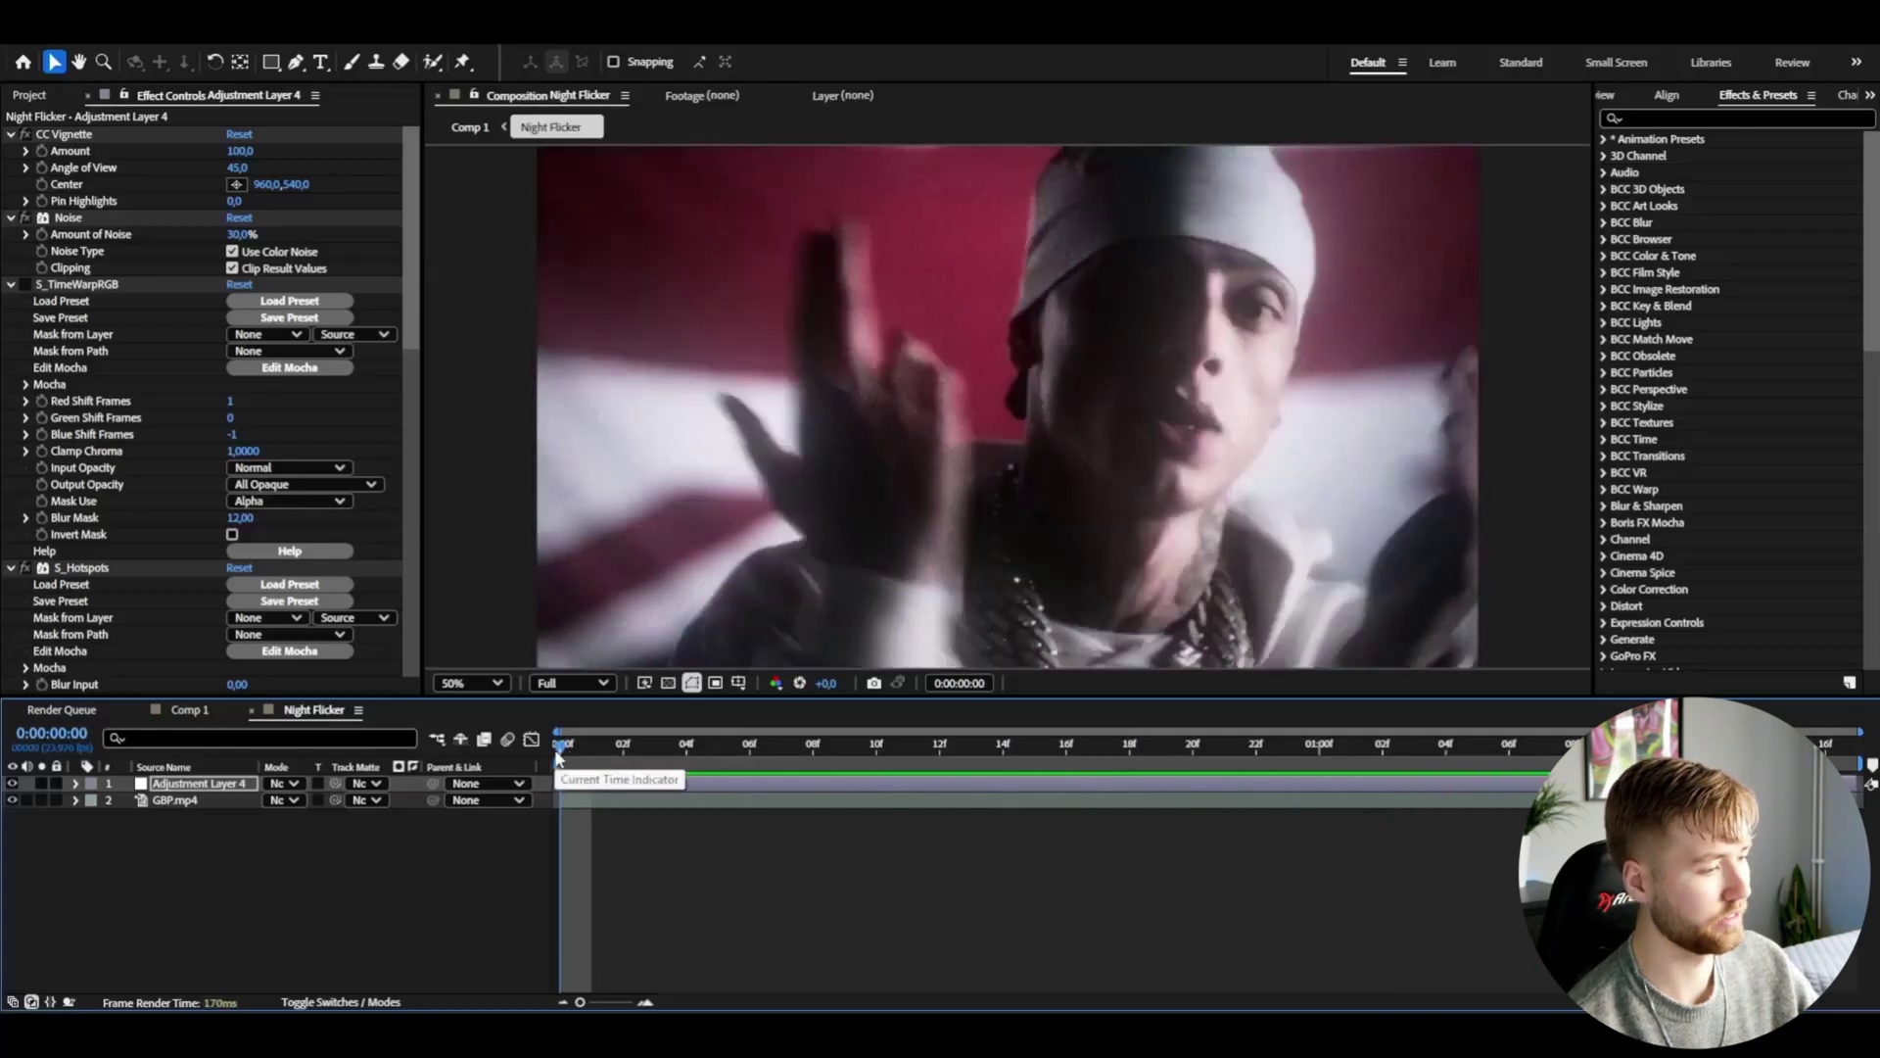
pyautogui.press('space')
pyautogui.press('space')
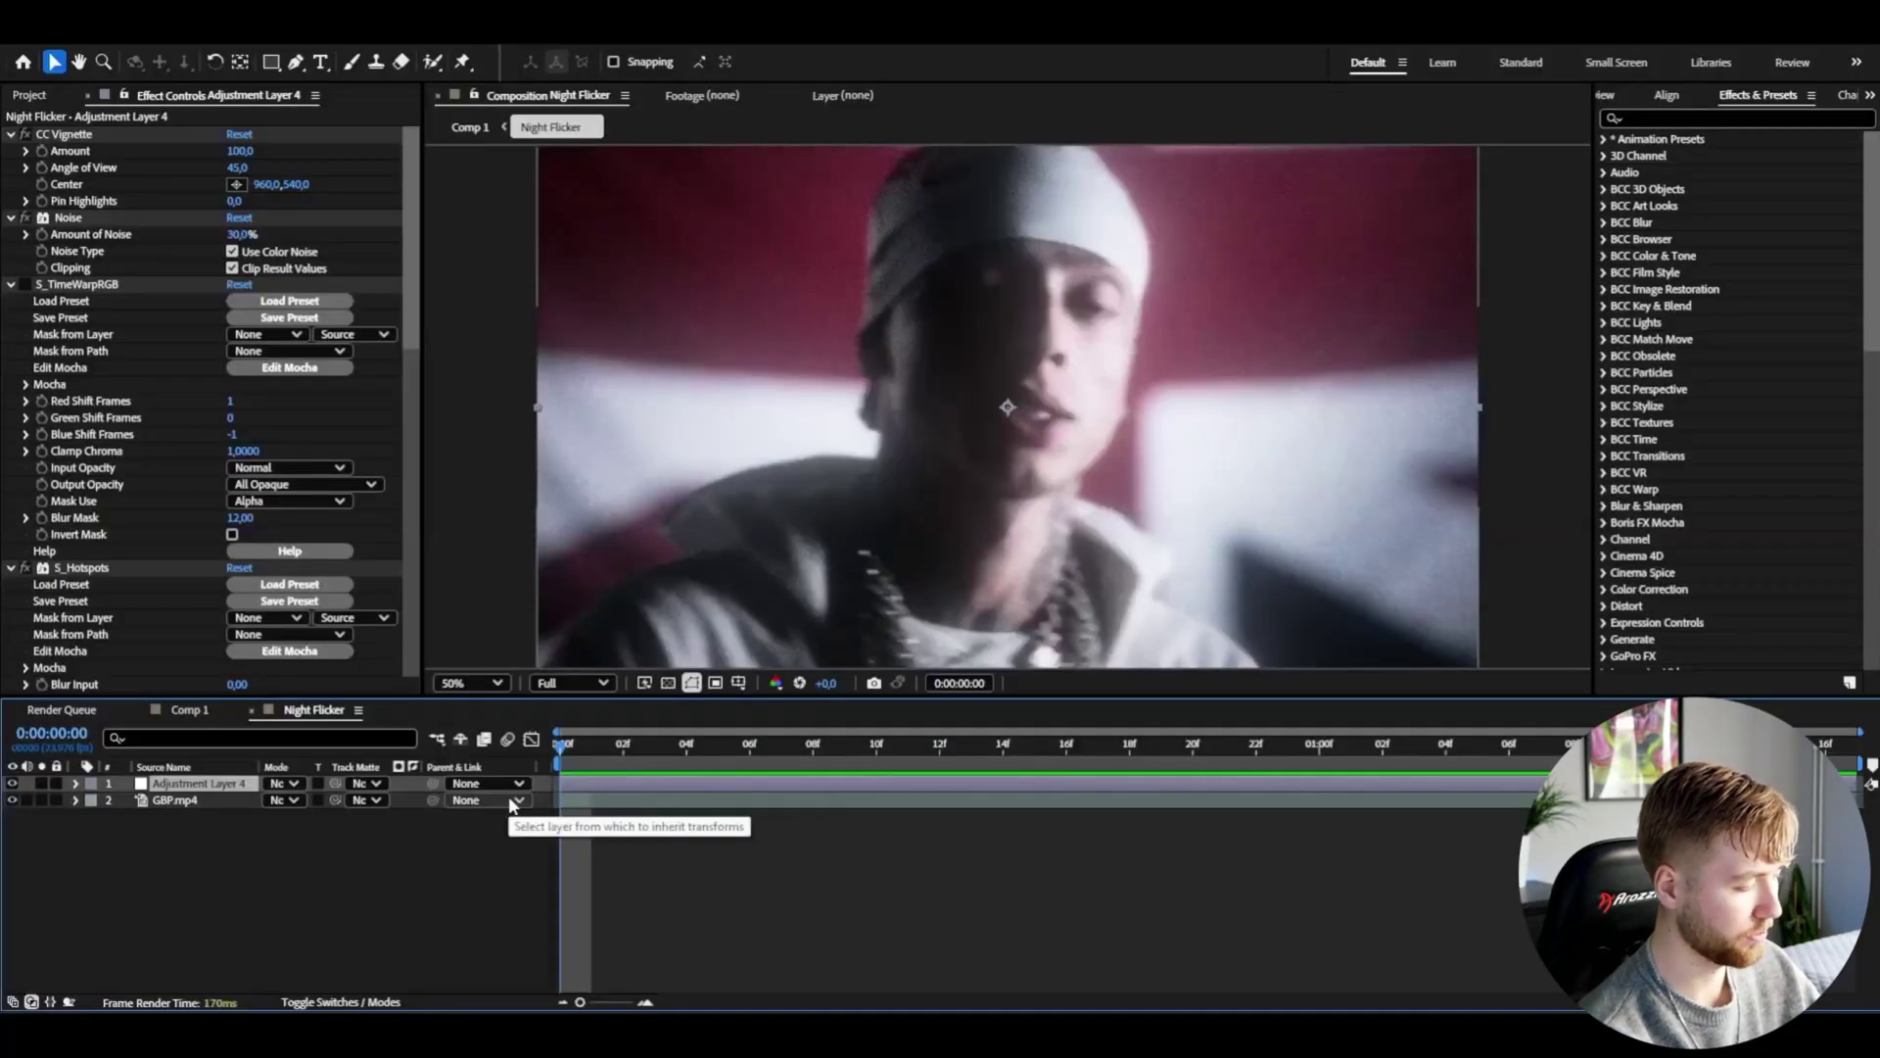
# Add a second adjustment layer on top and expand the Flicker Presets folder within the user animation presets.
pyautogui.hotkey('ctrl', 'alt', 'y')
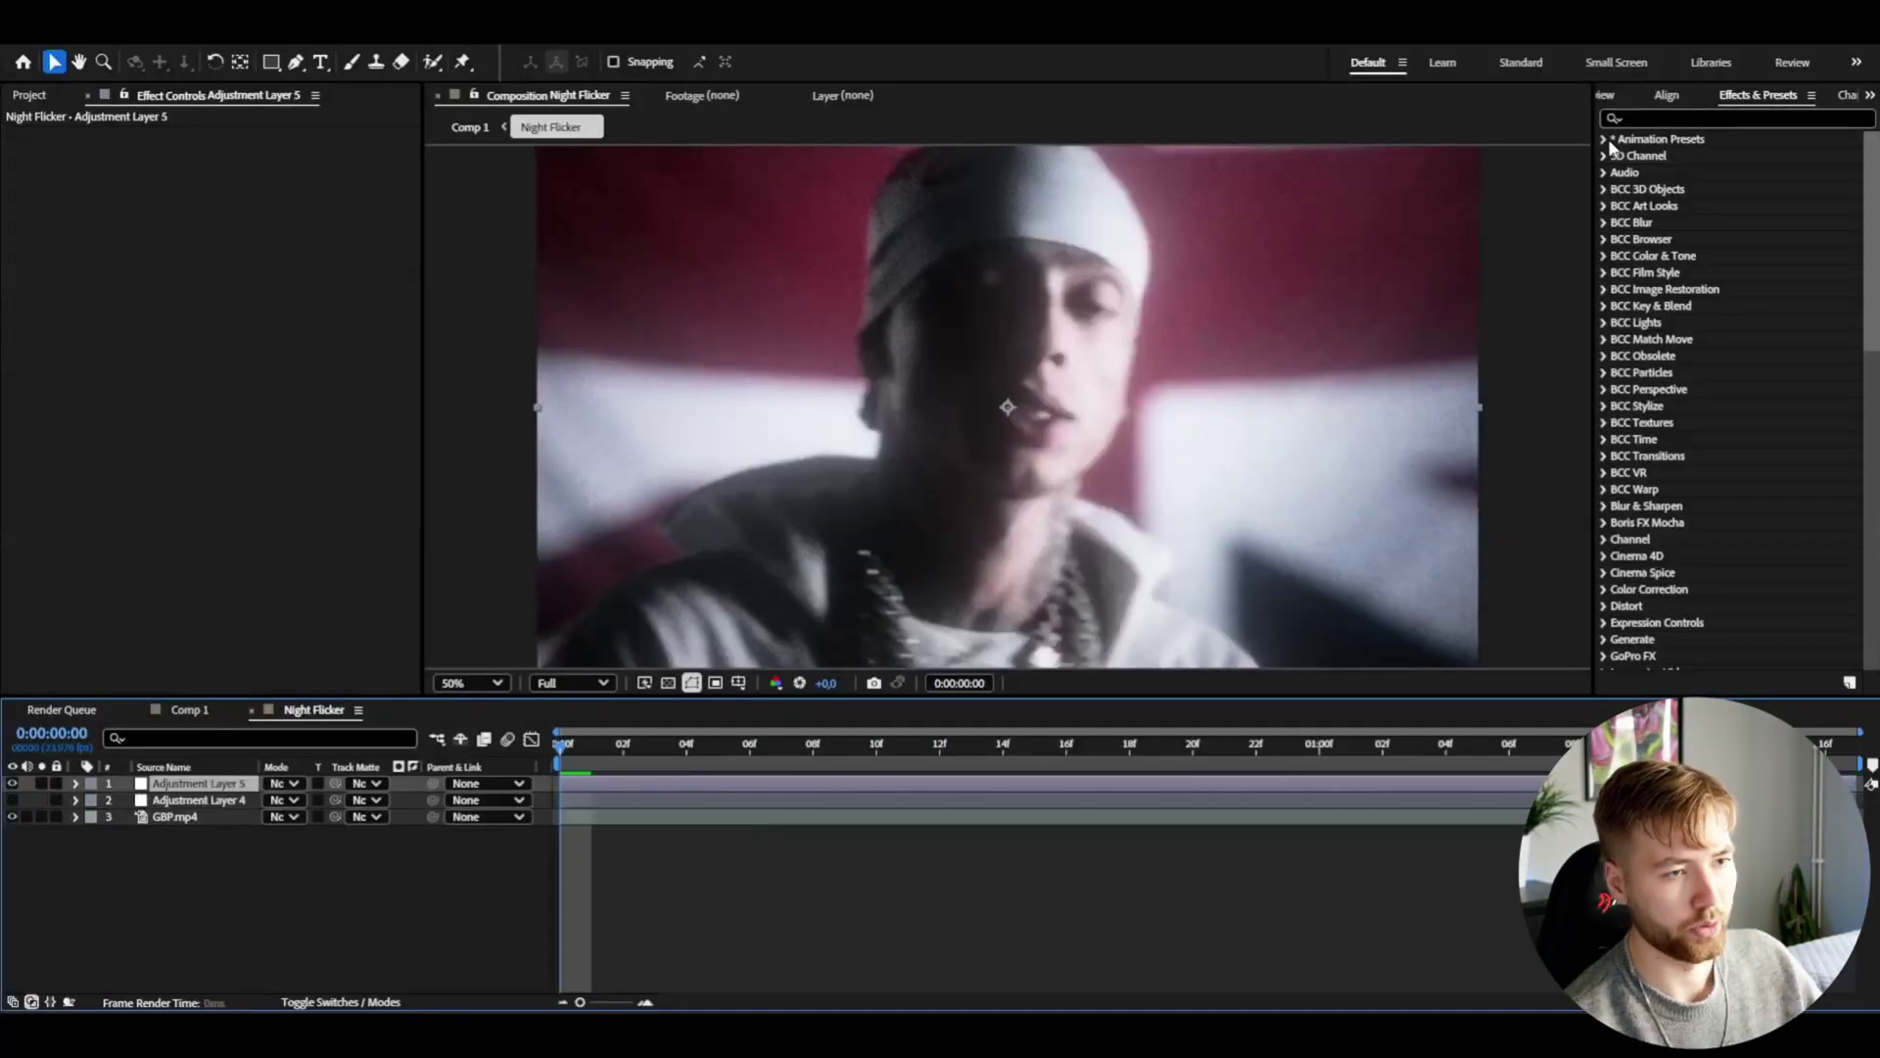
pyautogui.click(1607, 145)
pyautogui.click(1606, 140)
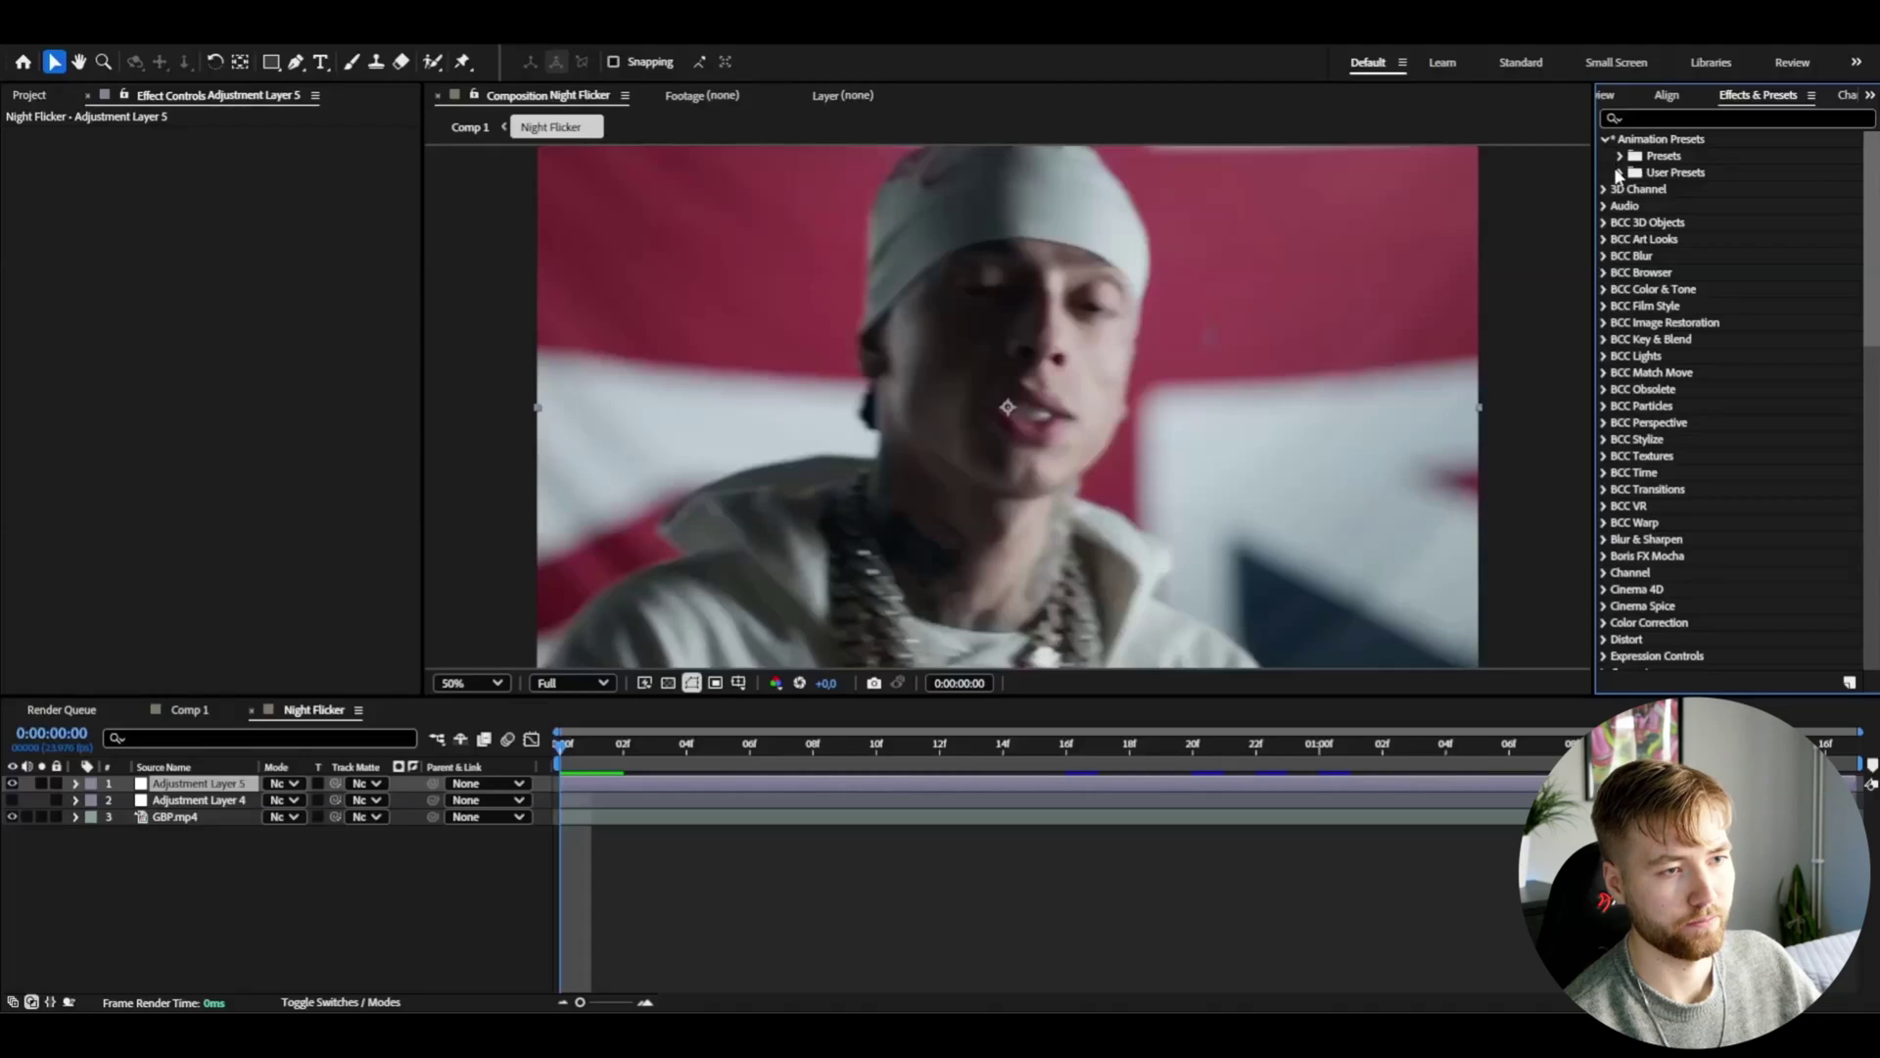
pyautogui.click(1620, 172)
pyautogui.click(1637, 324)
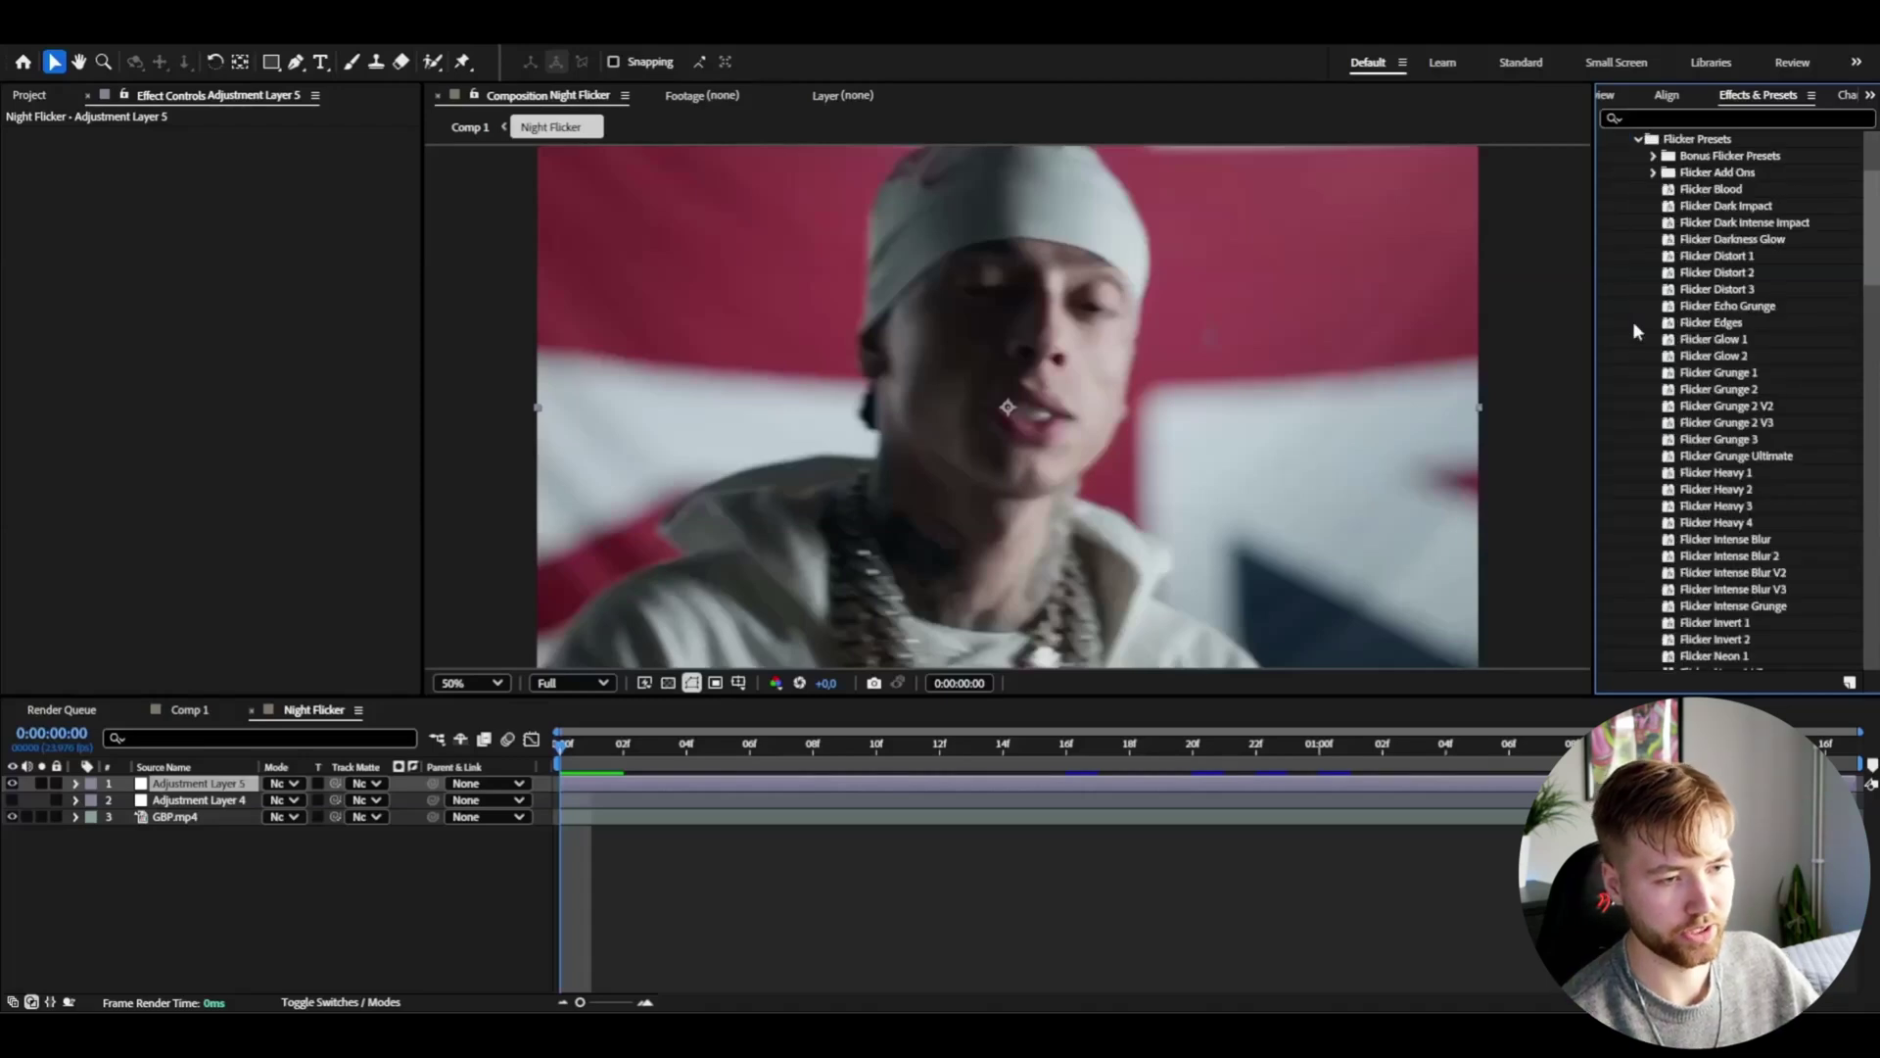
# Try the Flicker Grunge Ultimate preset on the new adjustment layer.
pyautogui.scroll(-1, 1683, 292)
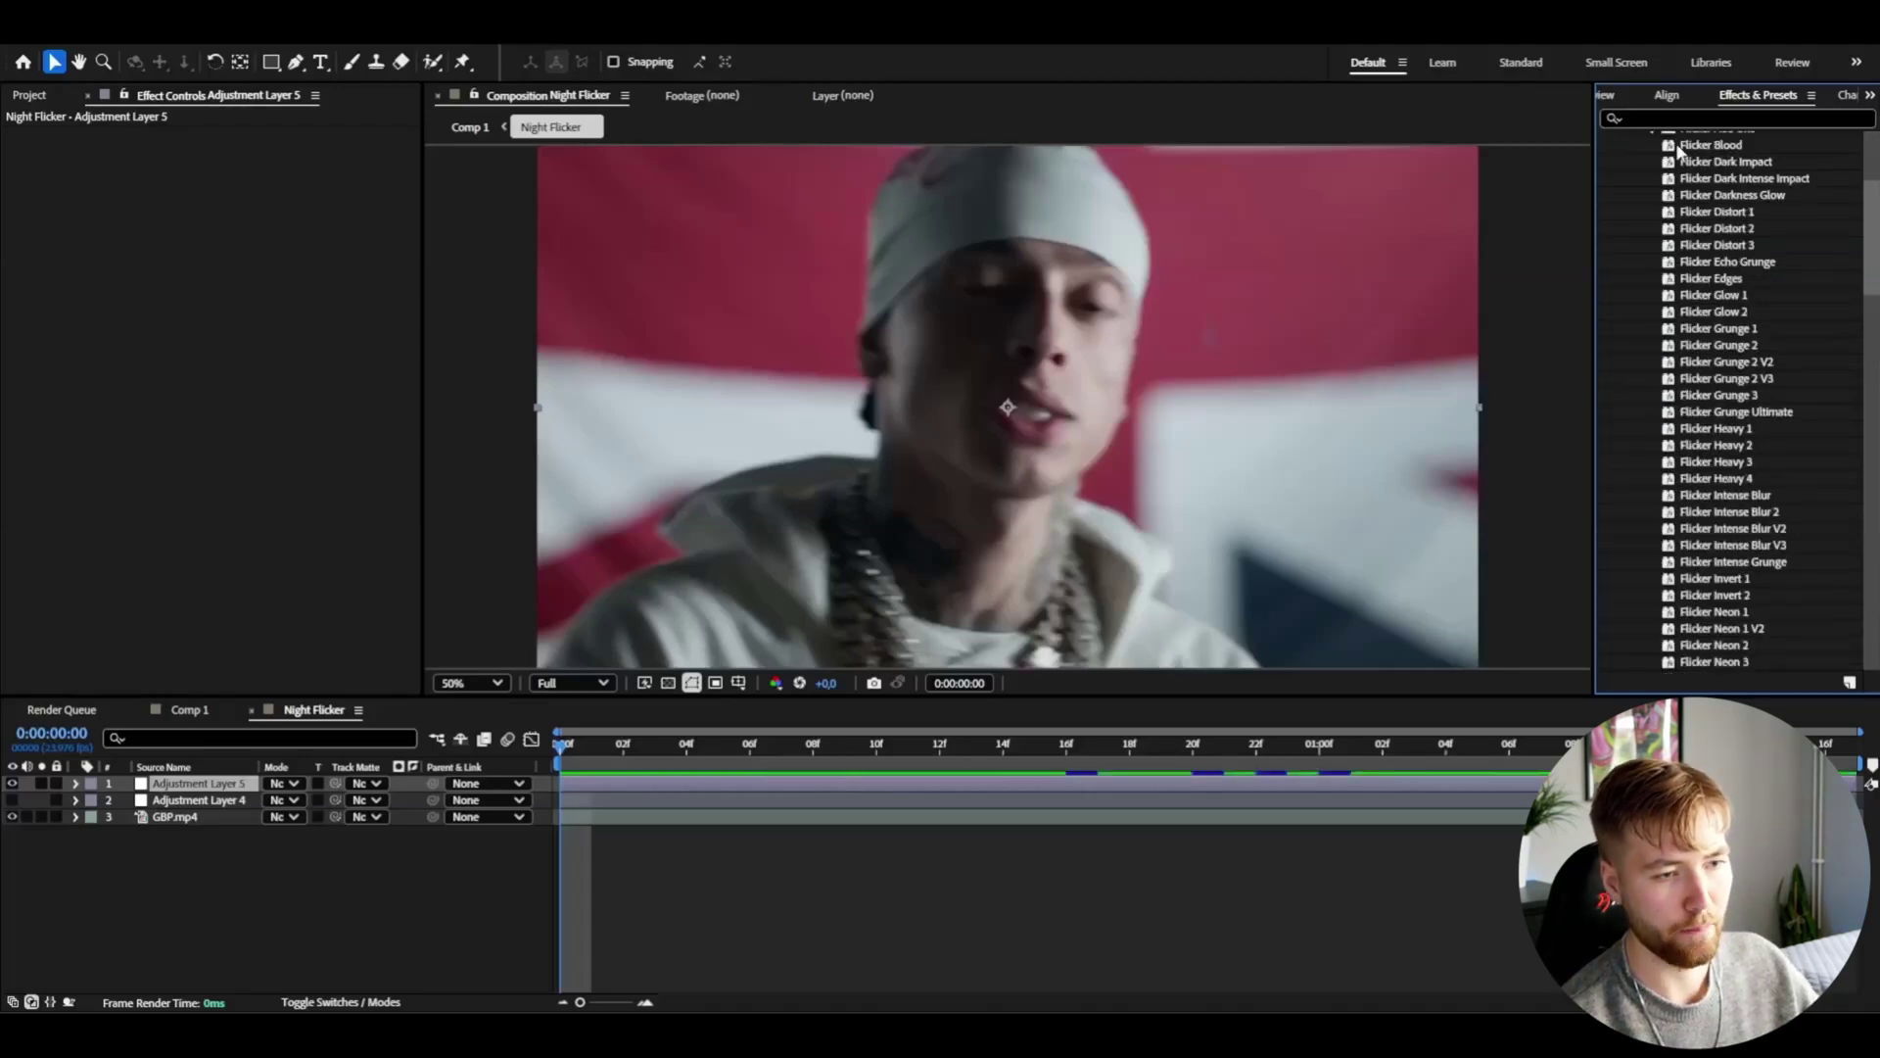
pyautogui.click(1744, 412)
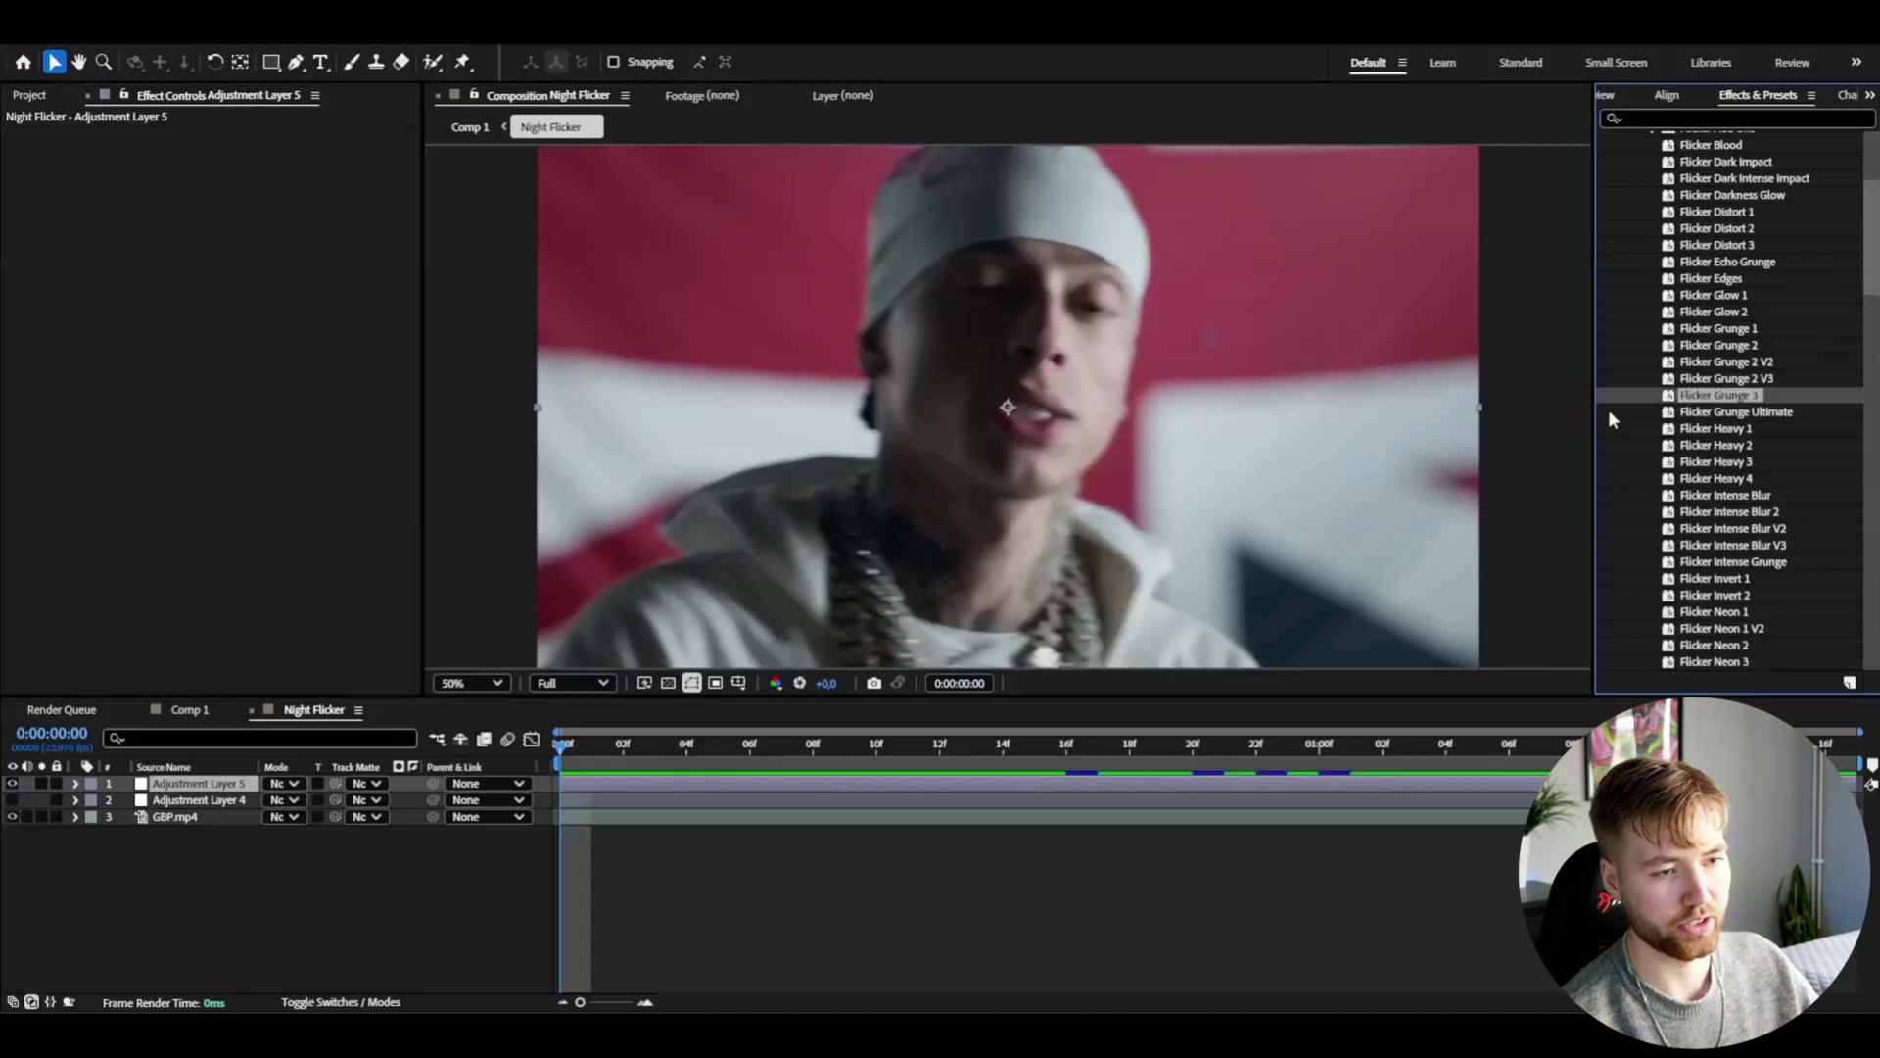
pyautogui.moveTo(1638, 402); pyautogui.dragTo(200, 787)
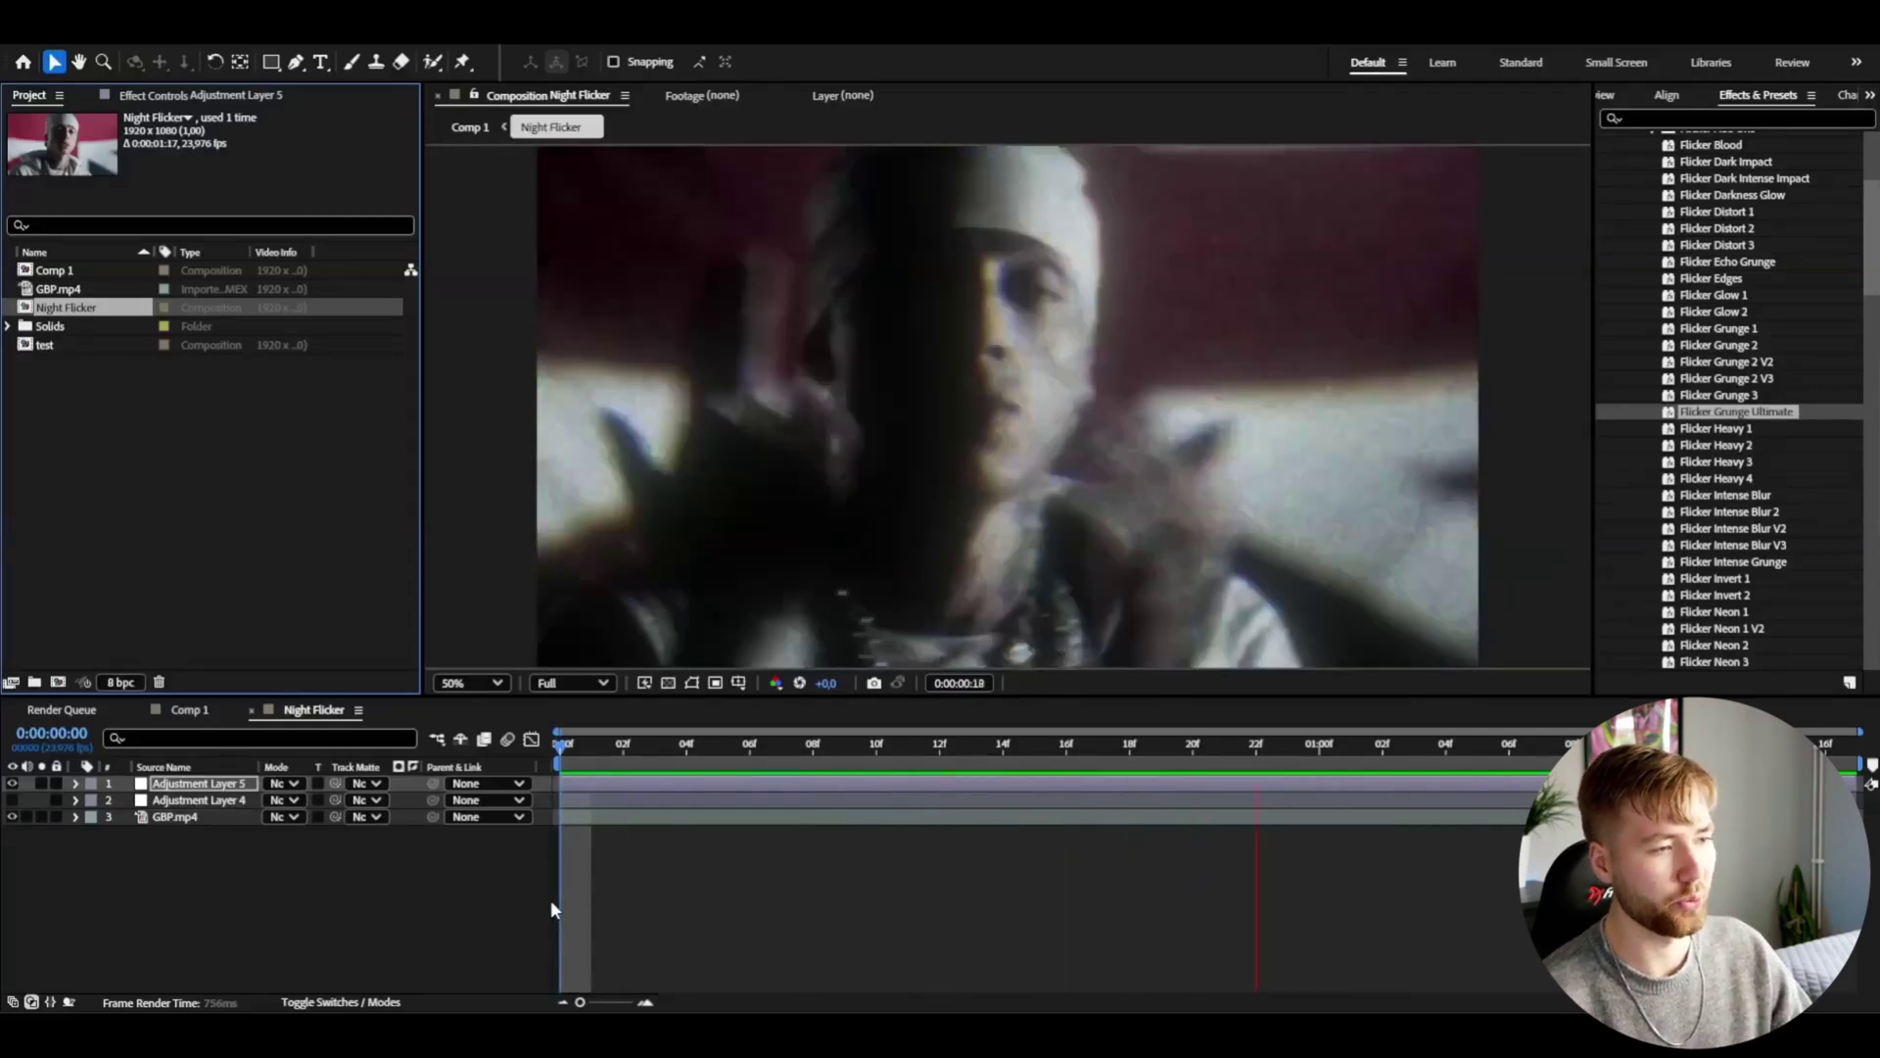
# Try the Flicker Echo Grunge preset on the top adjustment layer, replace it with Flicker Distort 1, and preview the result.
pyautogui.moveTo(1710, 488); pyautogui.dragTo(1702, 489)
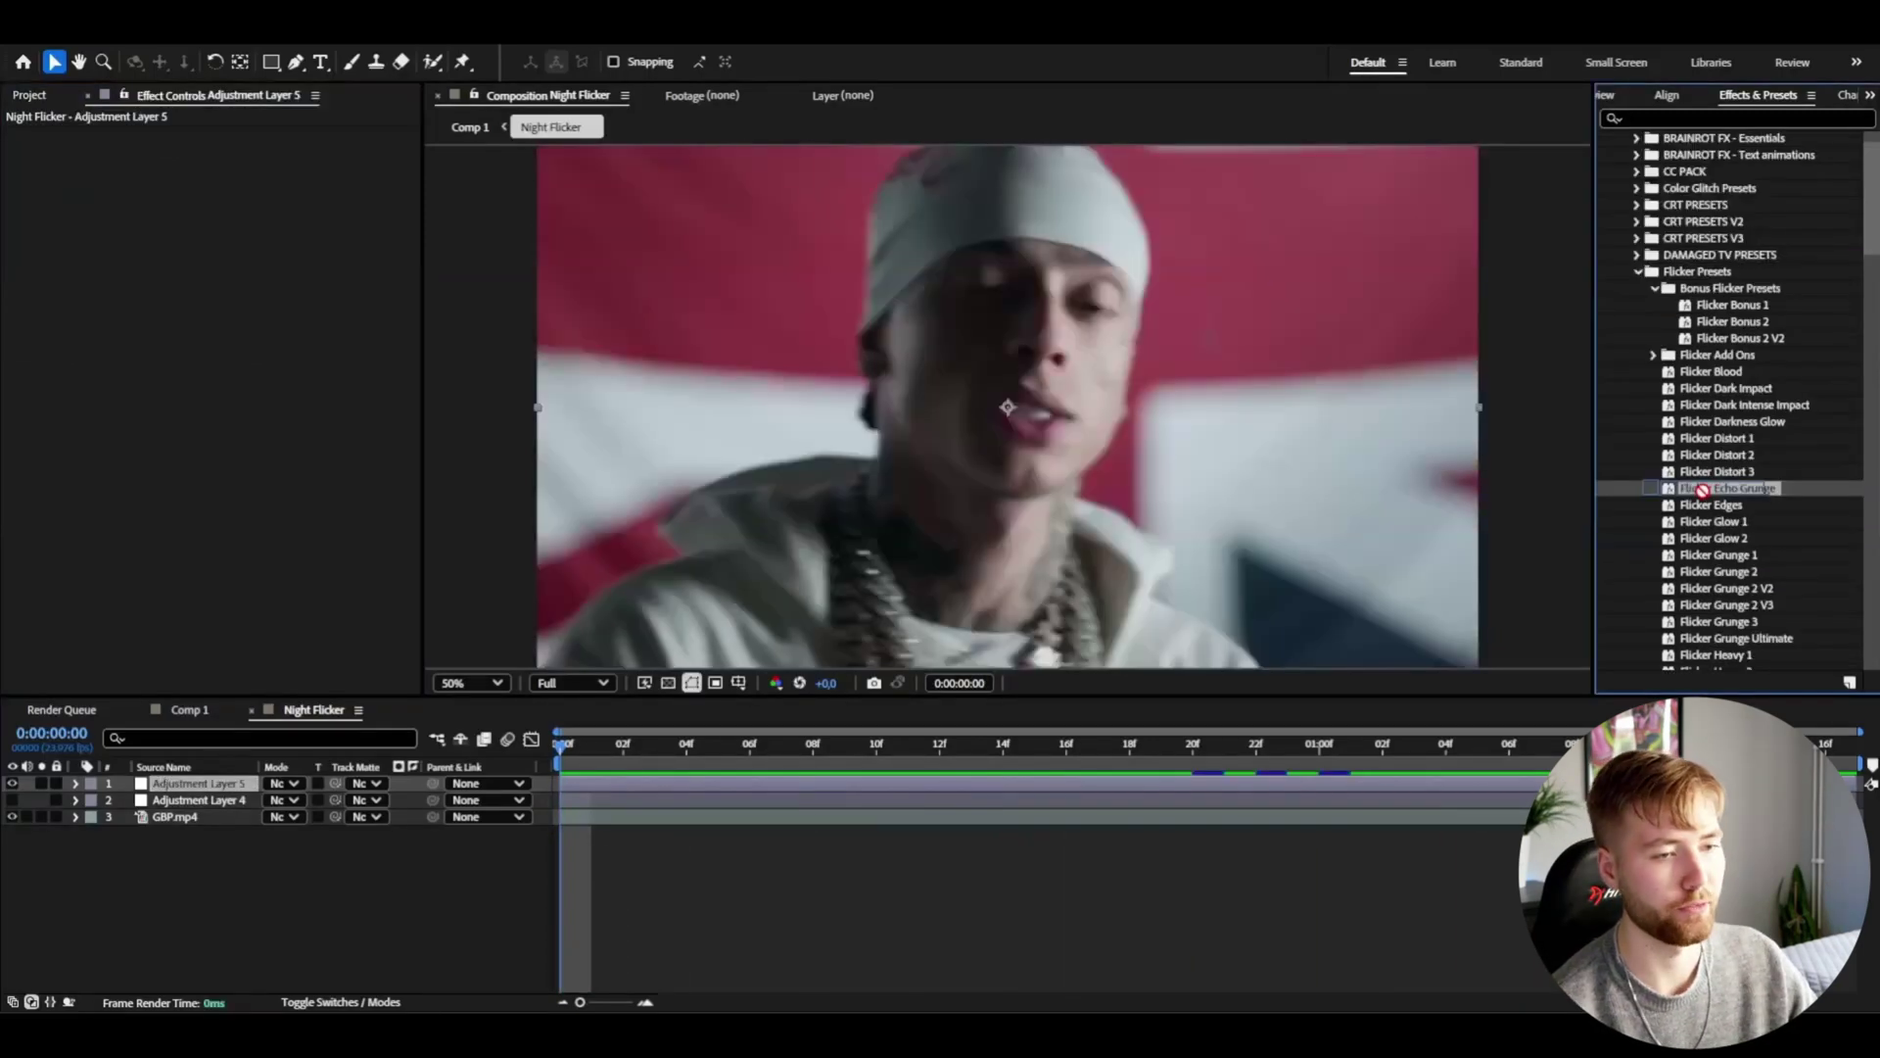
pyautogui.moveTo(1292, 564); pyautogui.dragTo(186, 774)
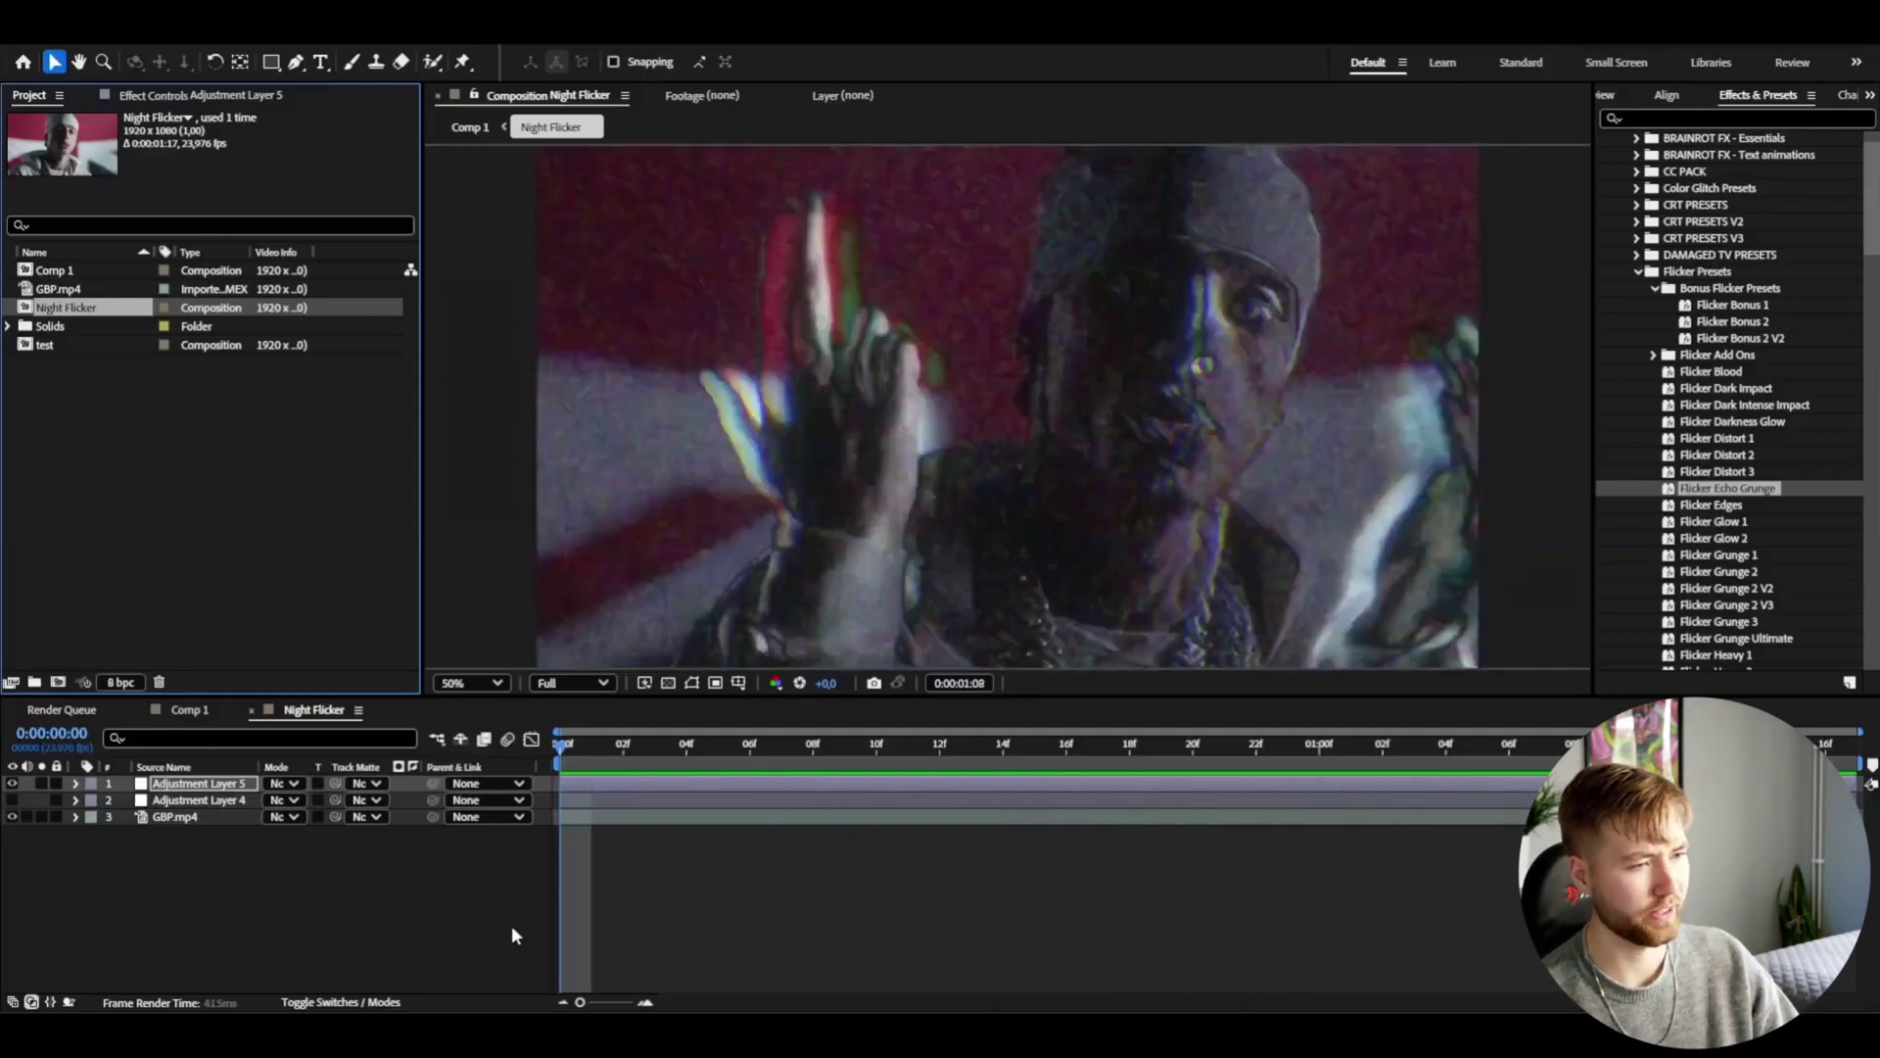
pyautogui.moveTo(1701, 436); pyautogui.dragTo(1617, 443)
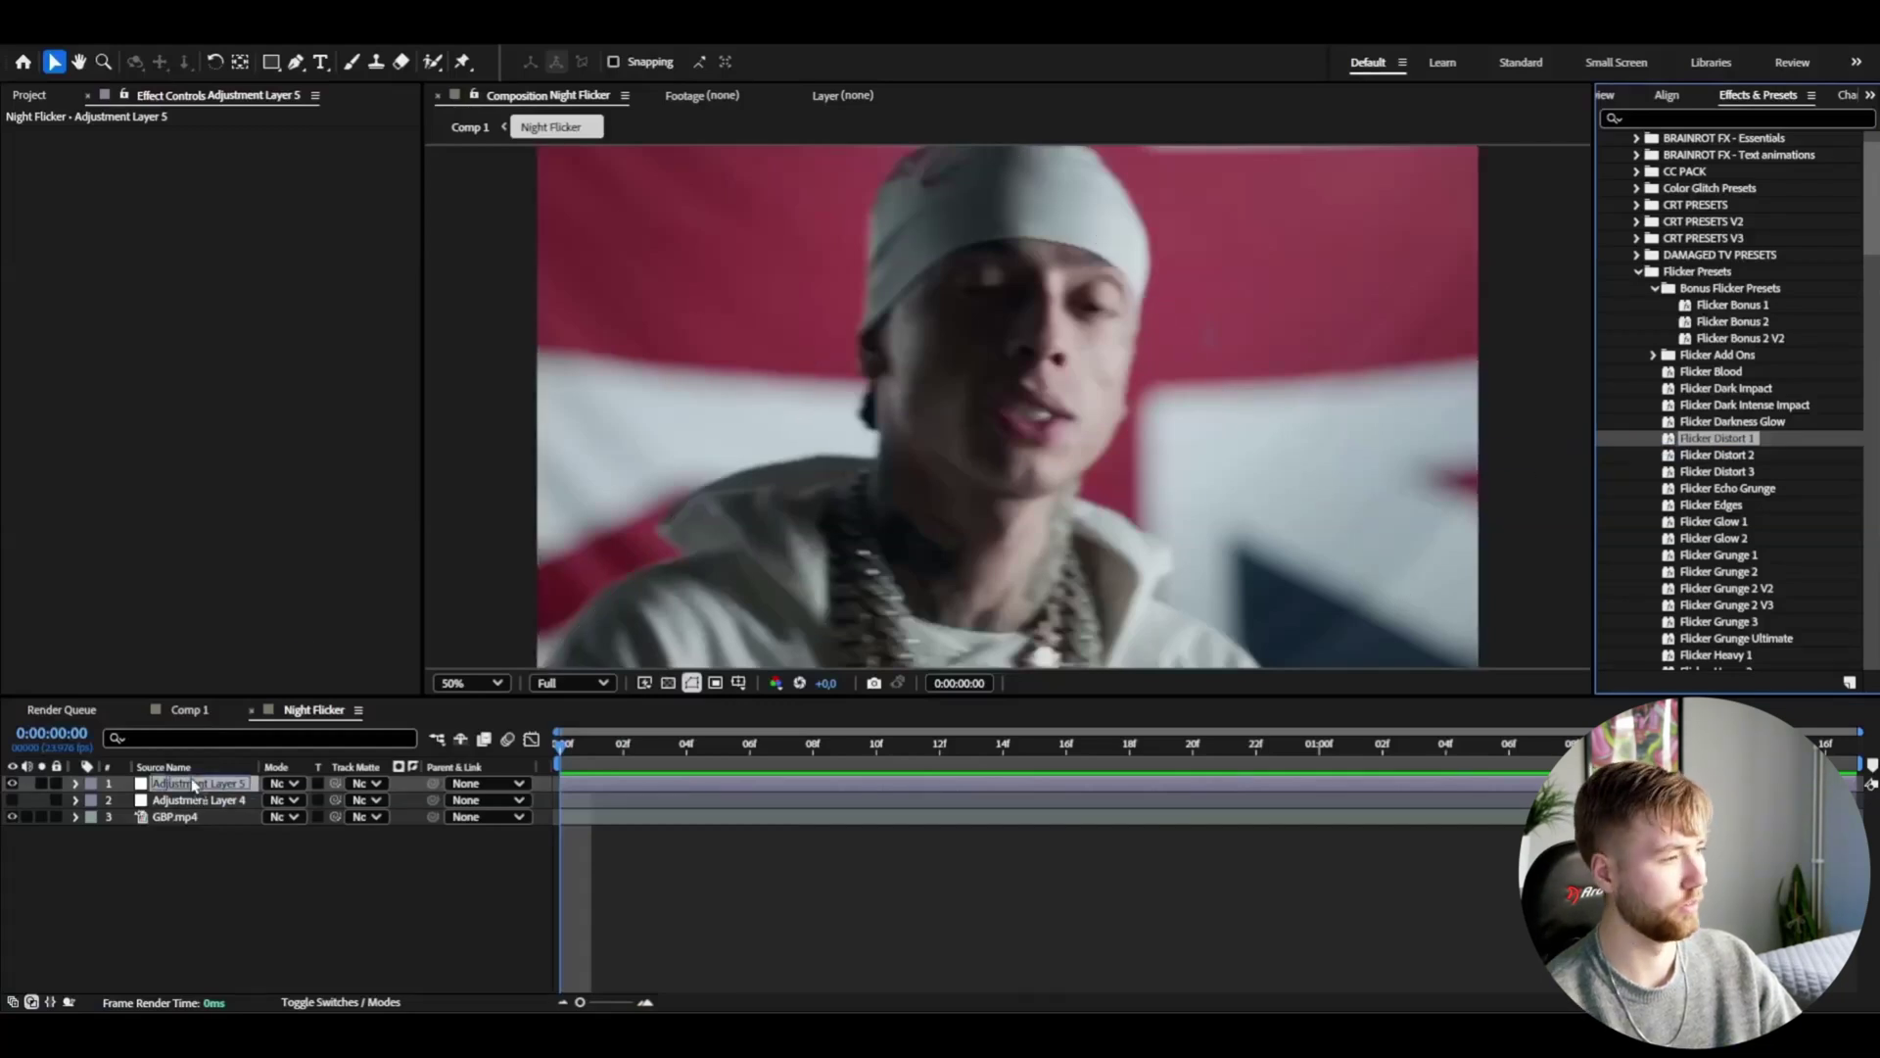
pyautogui.moveTo(193, 783); pyautogui.dragTo(196, 784)
pyautogui.press('space')
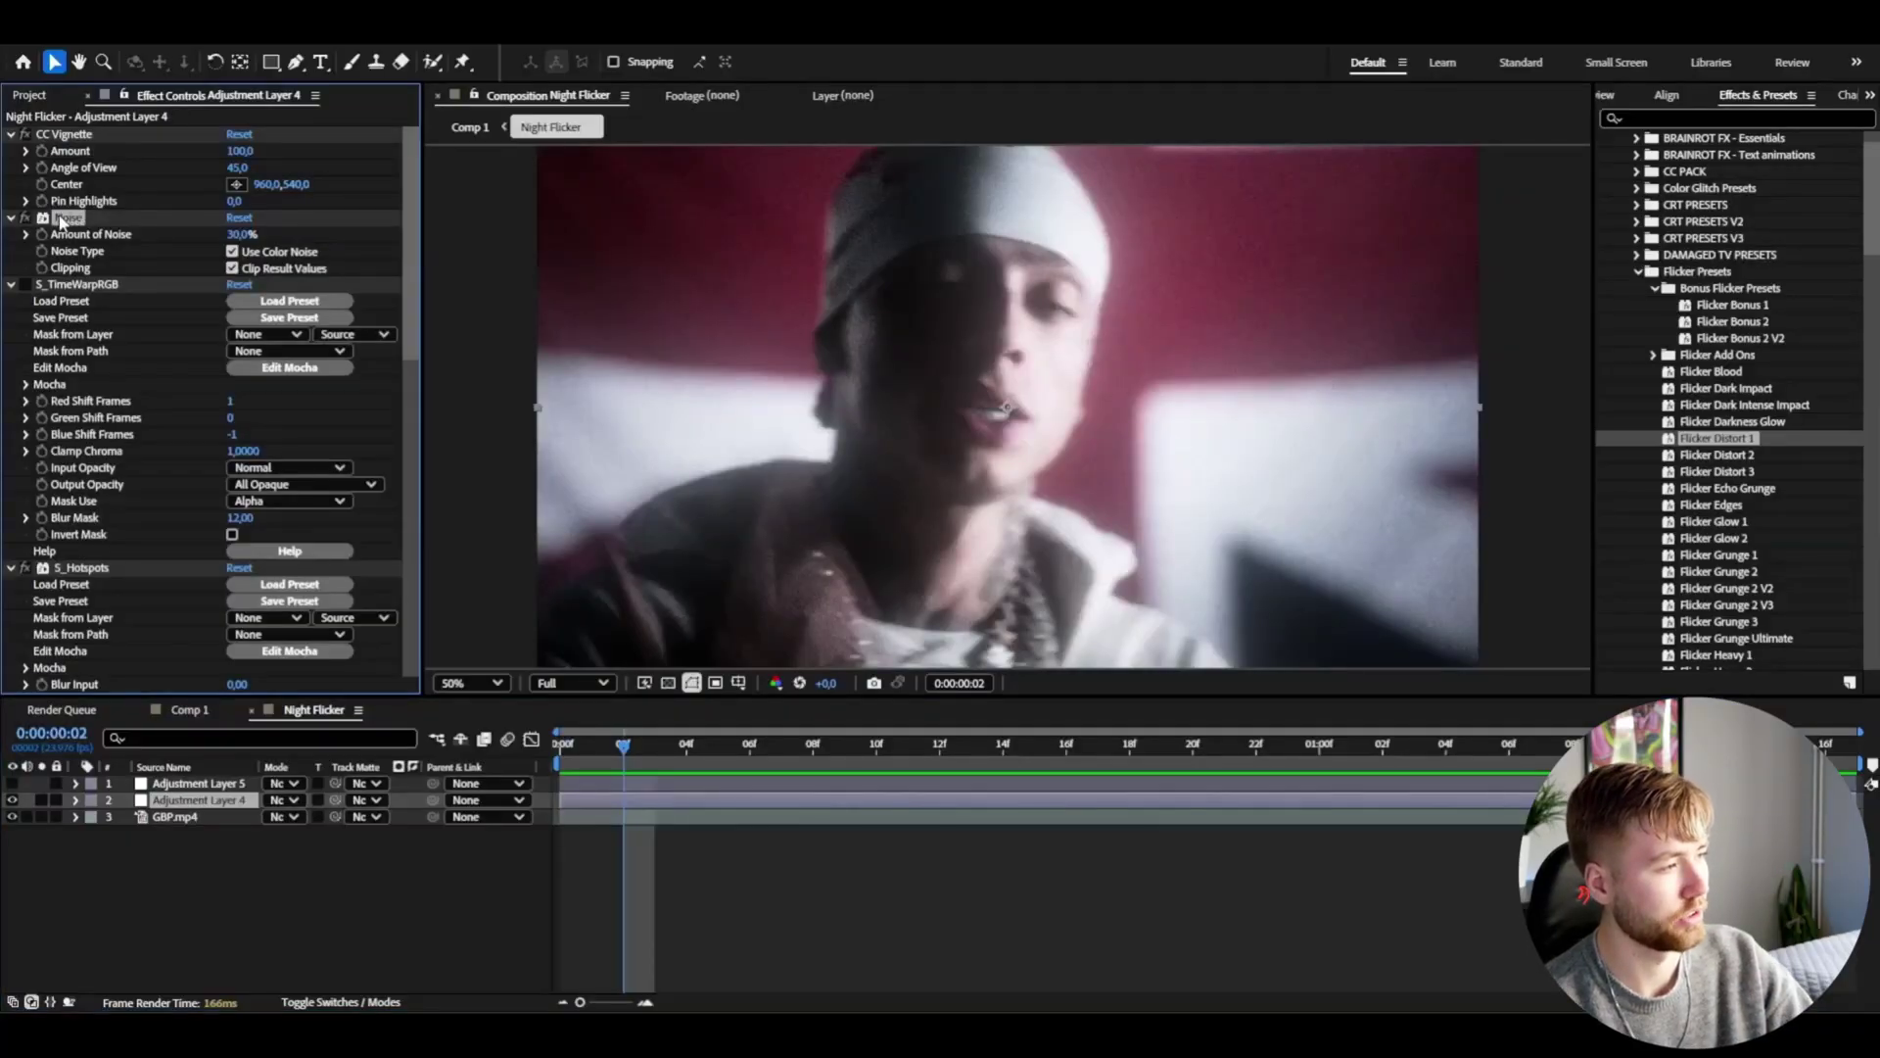
# Save all effects of Adjustment Layer 4 as an animation preset named Night Flicker Effect in the Tutorial PRESETS folder.
pyautogui.moveTo(405, 236)
pyautogui.mouseDown()
pyautogui.moveTo(404, 291)
pyautogui.moveTo(404, 231)
pyautogui.mouseUp()
pyautogui.click(560, 743)
pyautogui.click(268, 41)
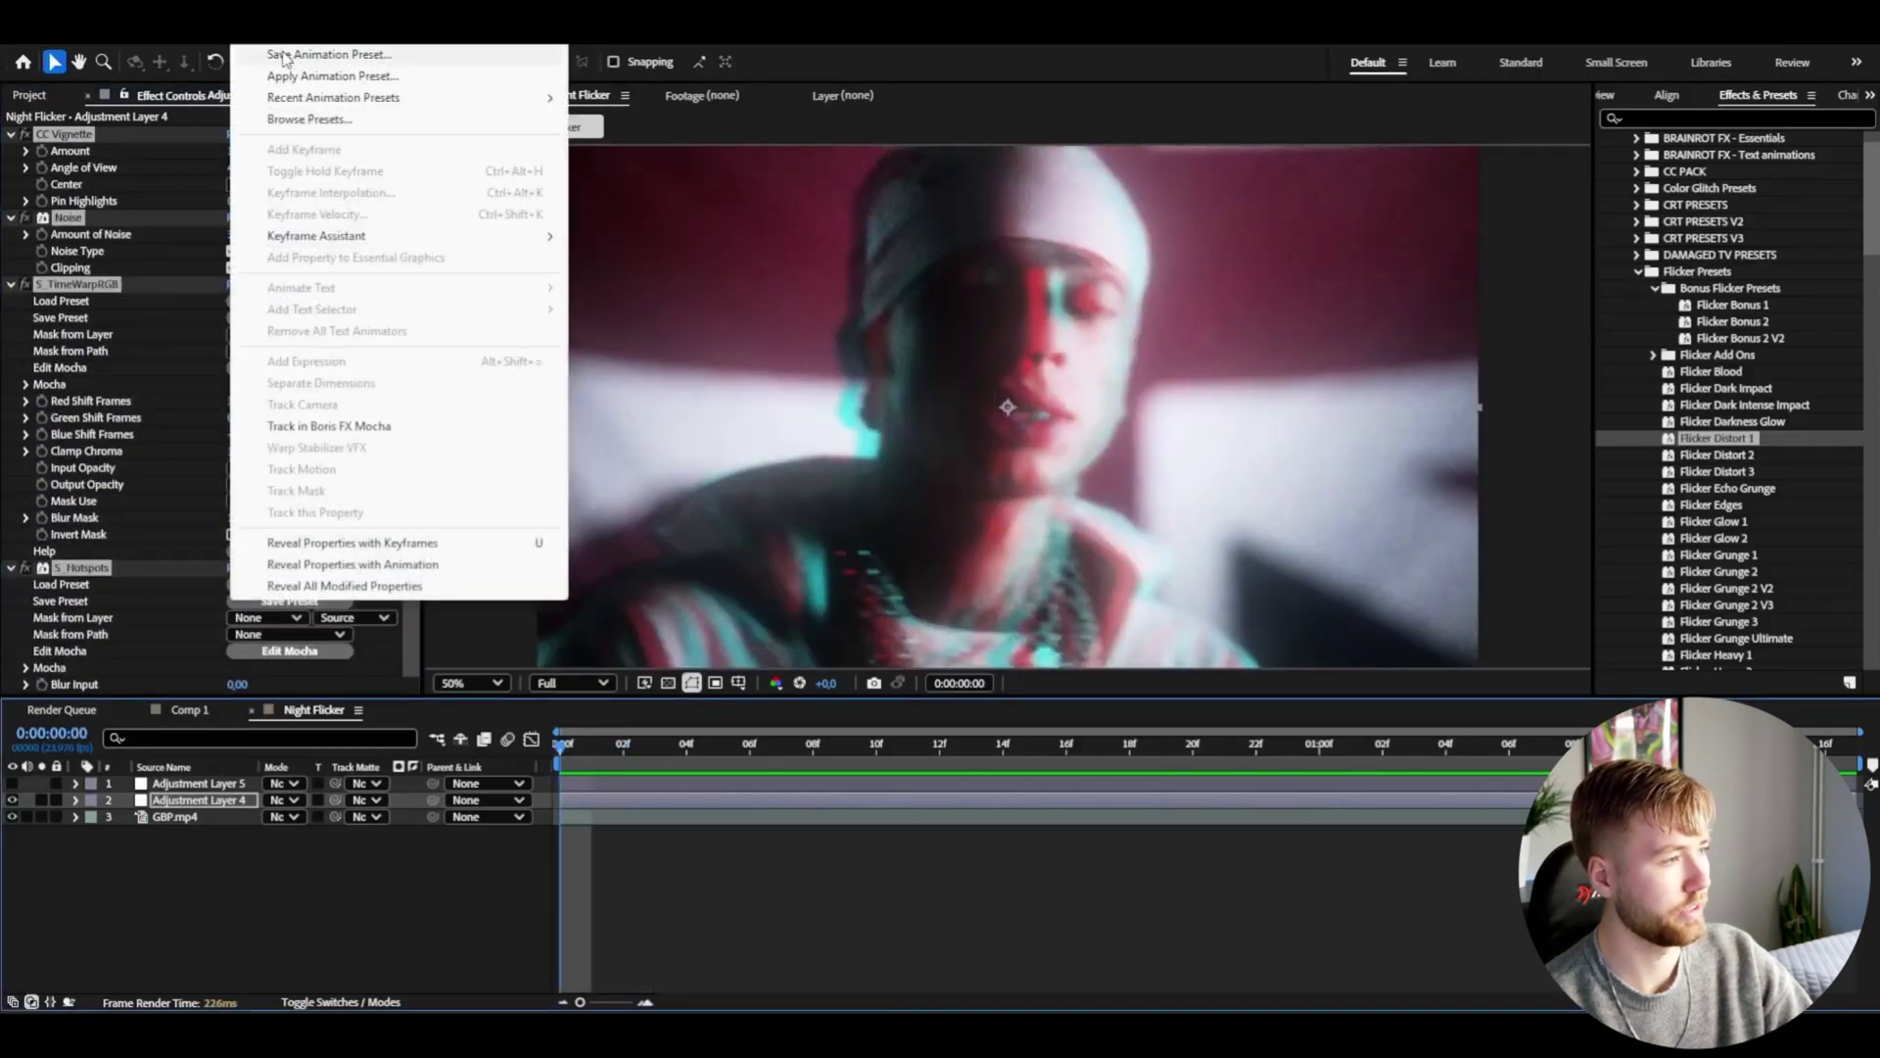
pyautogui.click(284, 55)
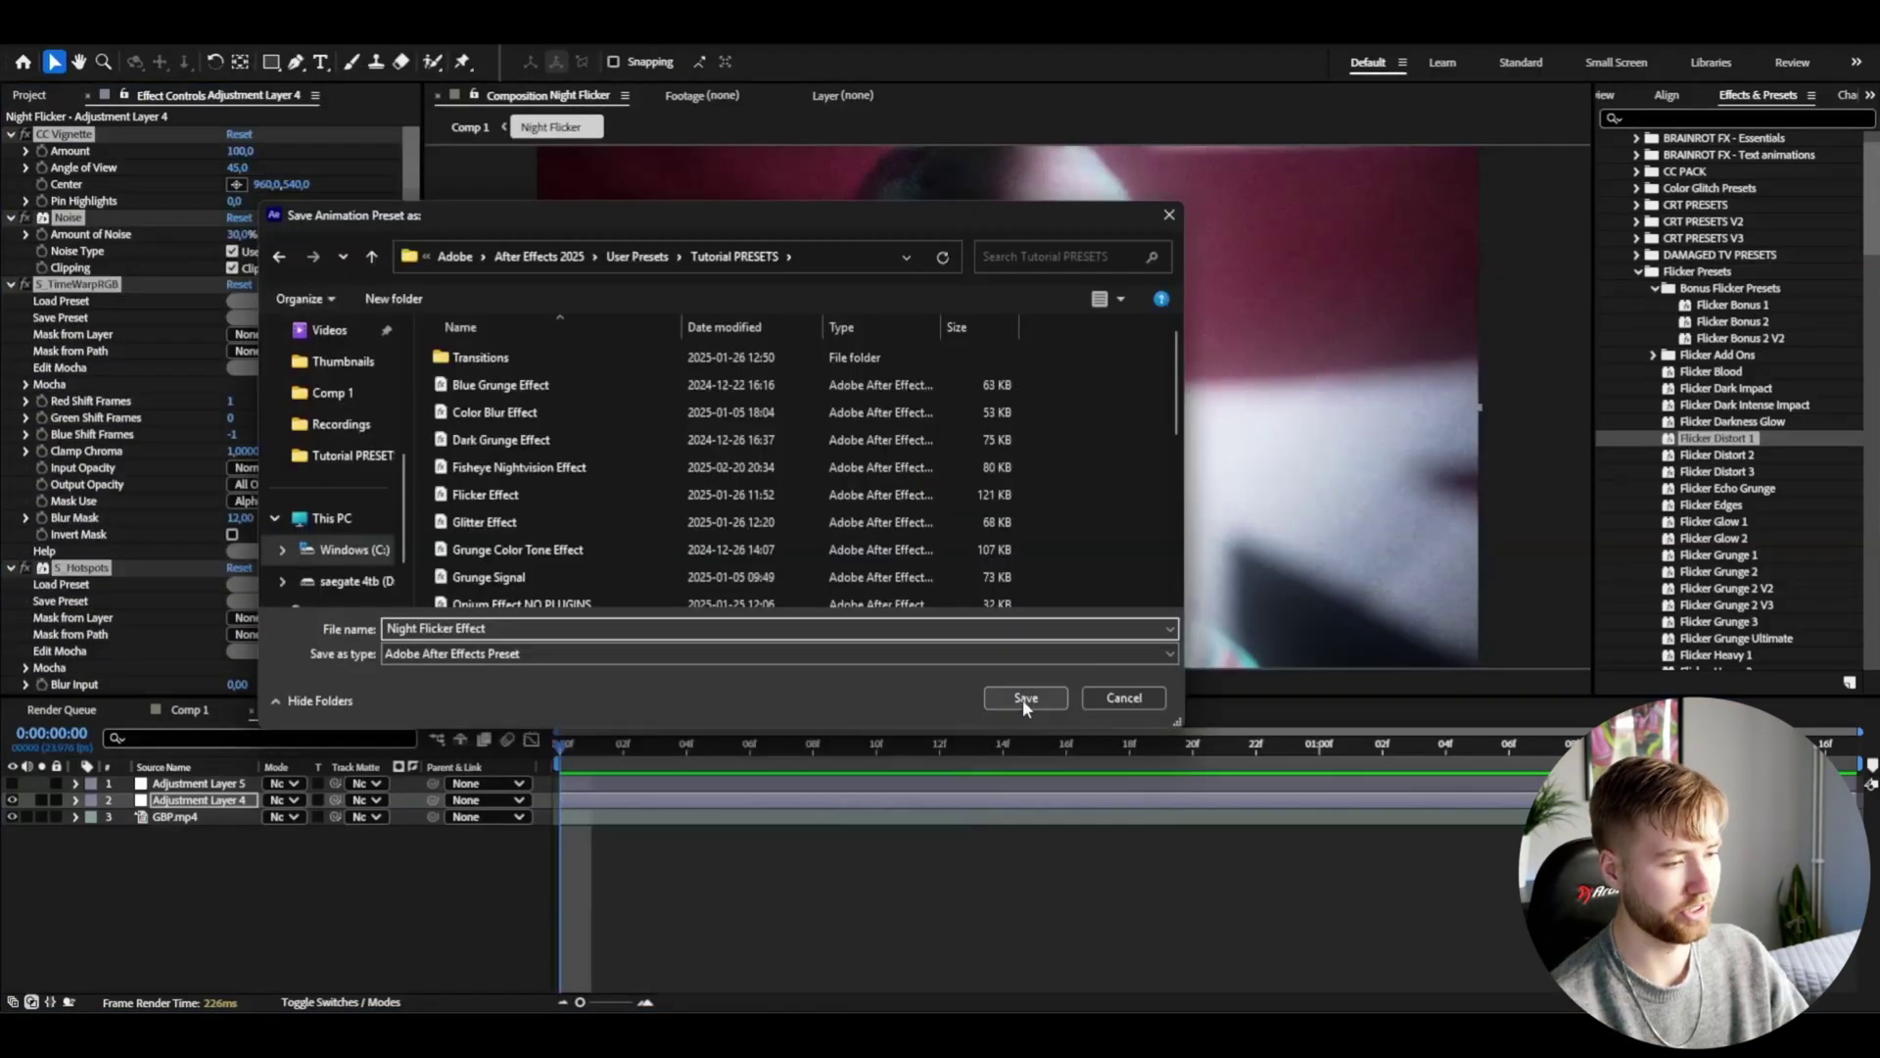
pyautogui.click(1023, 699)
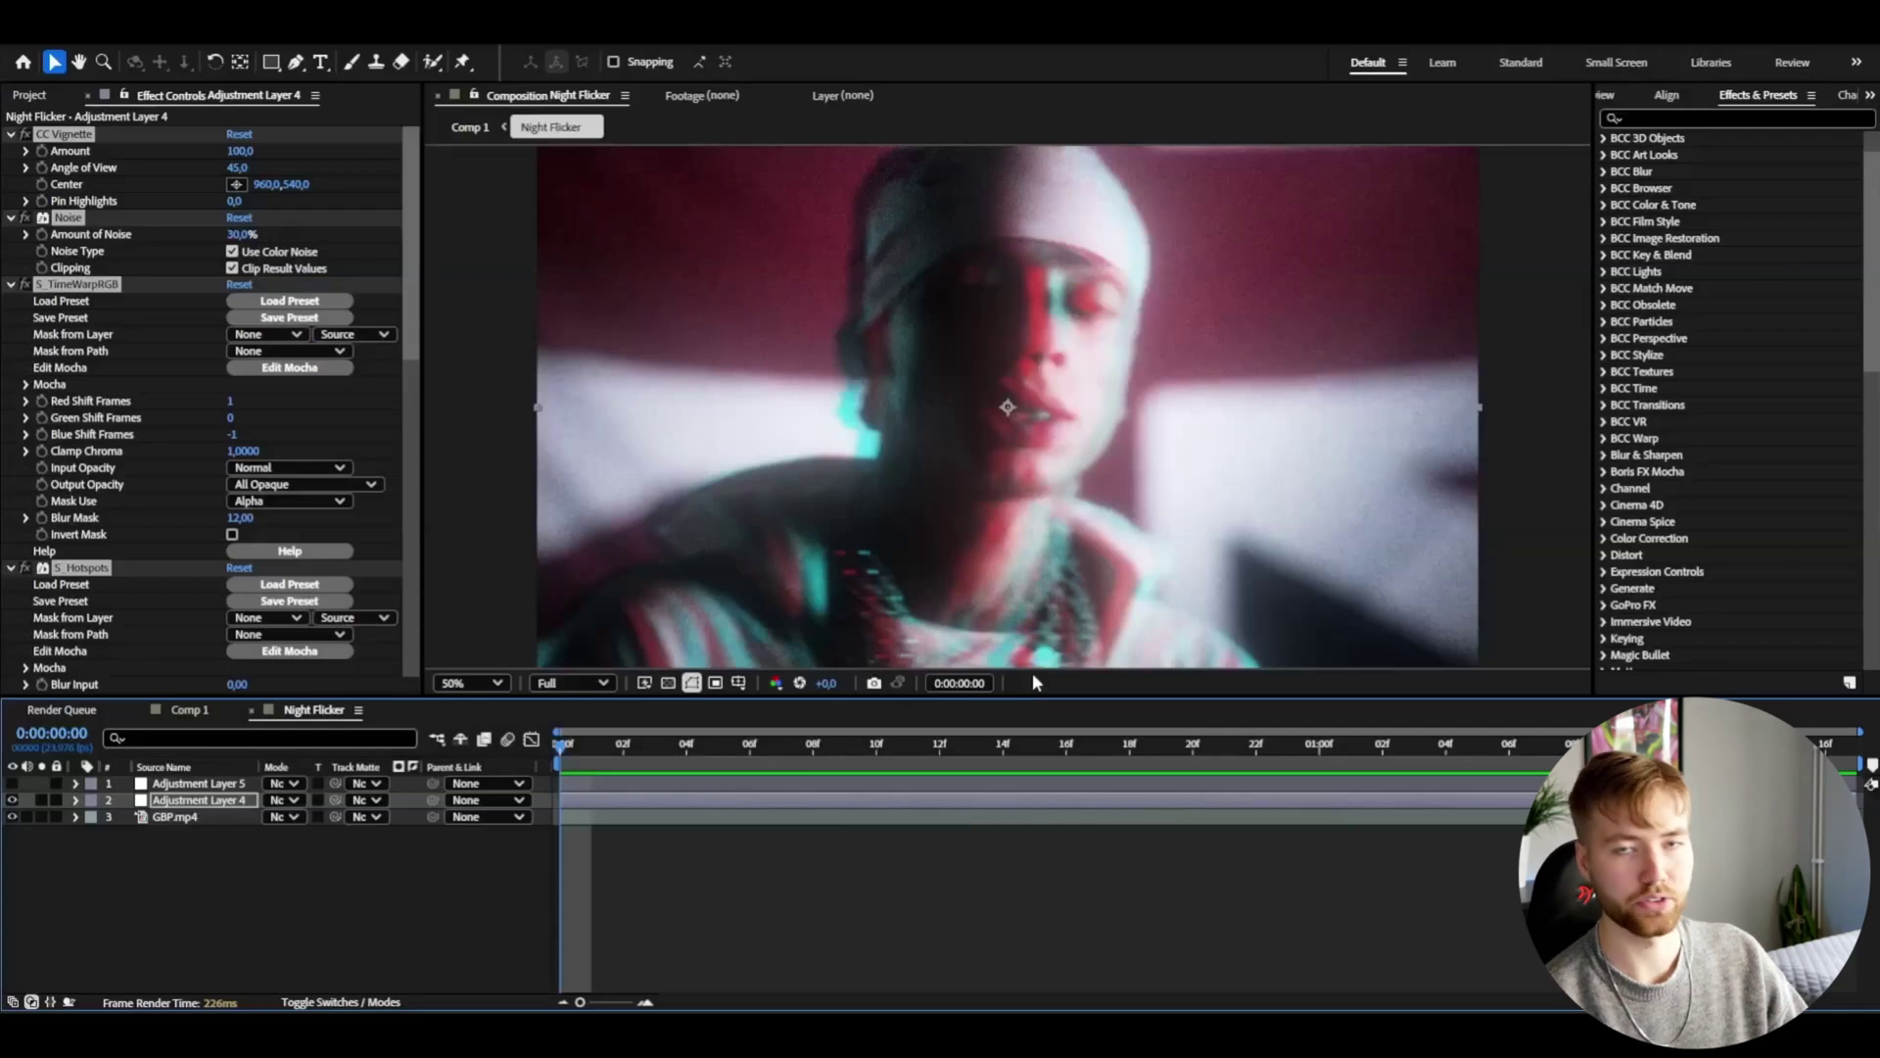